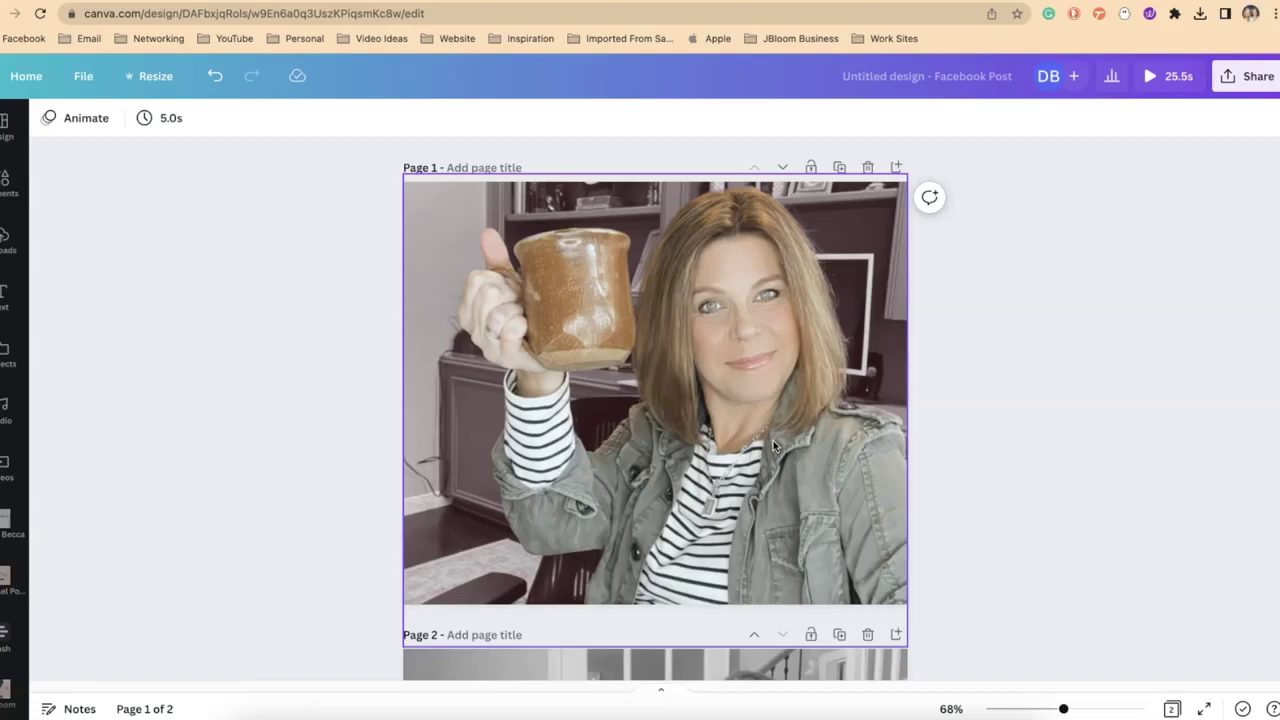
Step: Play Untitled design (2).mp4 in QuickTime Player, then add a blank Page 3 in Canva
left_click(743, 380)
left_click(717, 289)
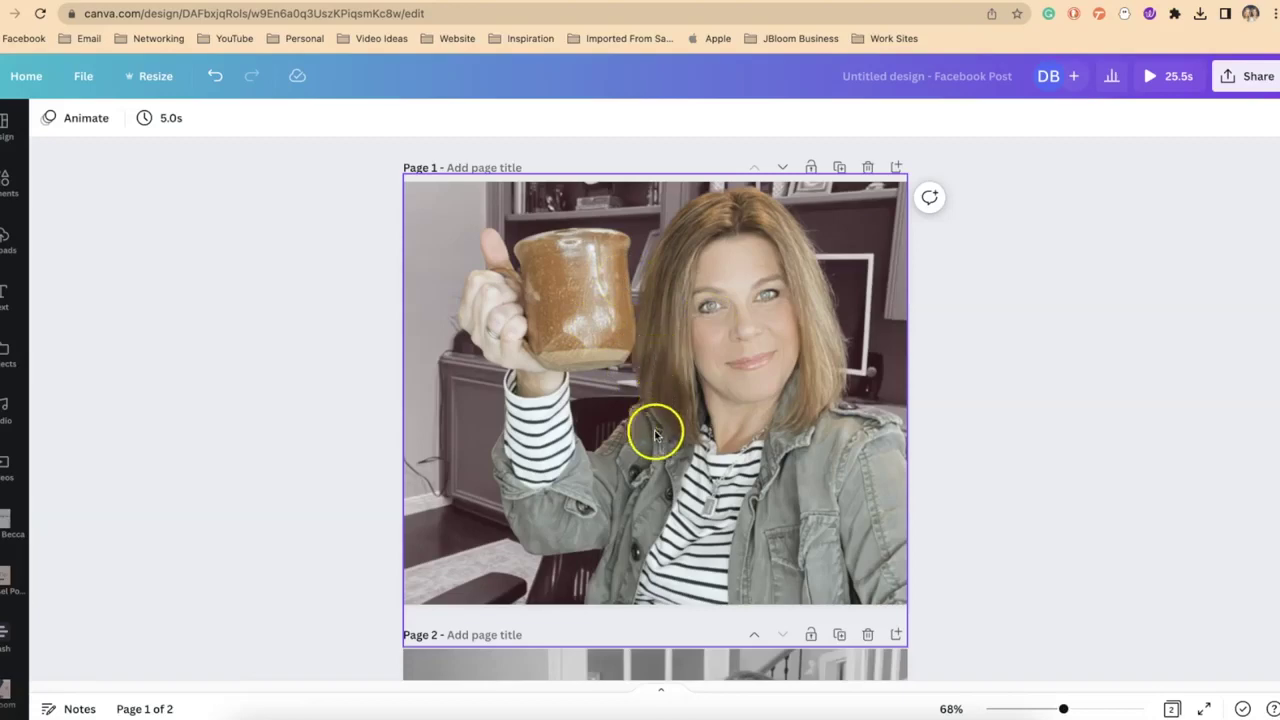
left_click(787, 699)
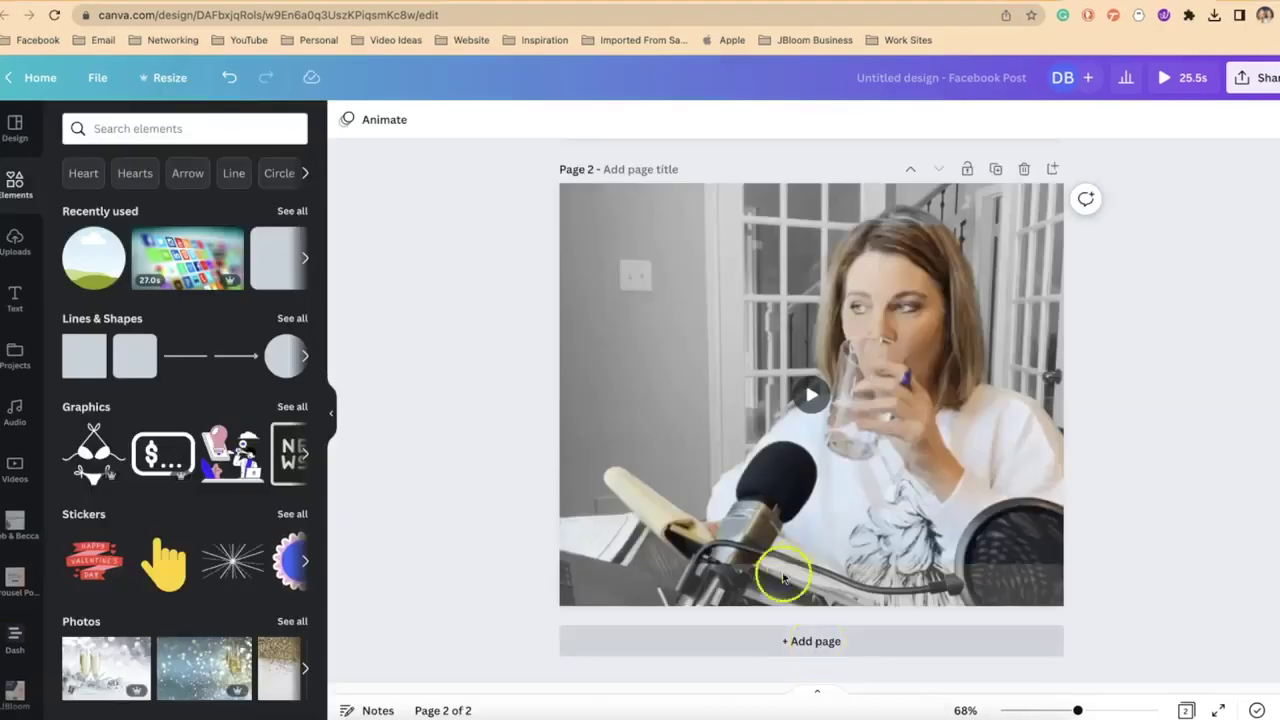
left_click(795, 641)
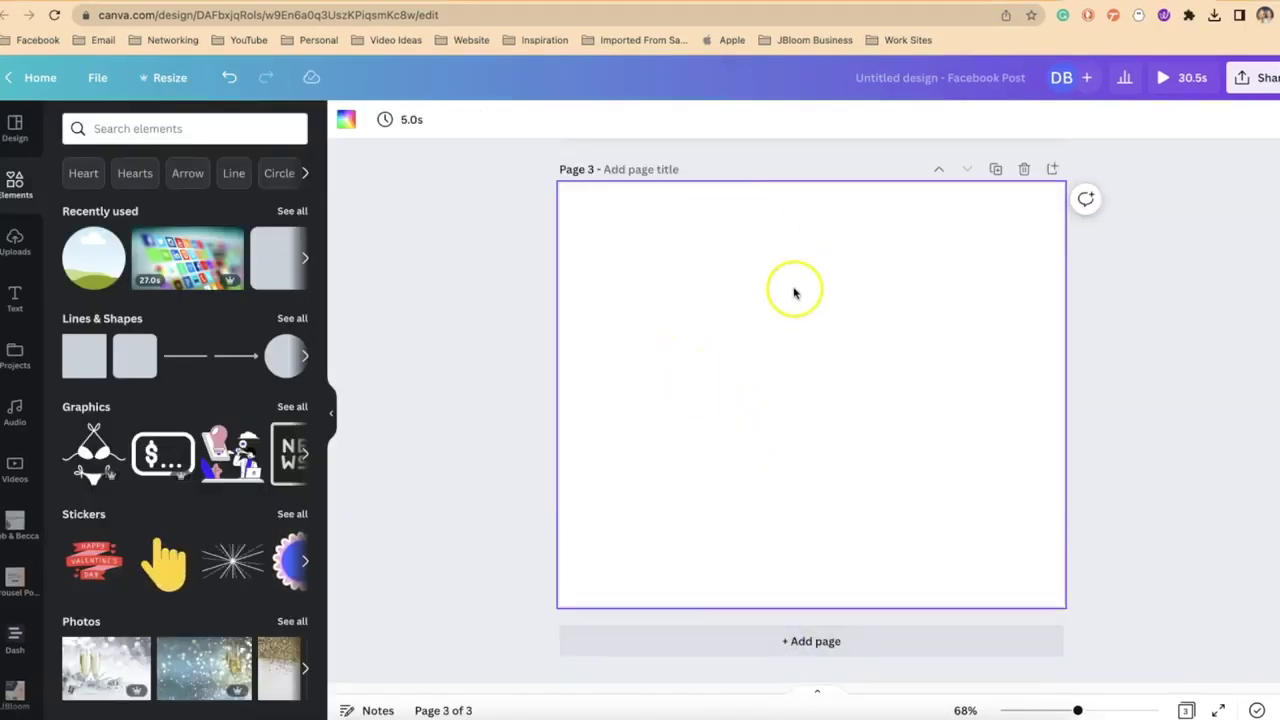
Step: Place the heart-hands photo from the Deb & Becca folder on Page 3, enlarged to fill the page
left_click(15, 525)
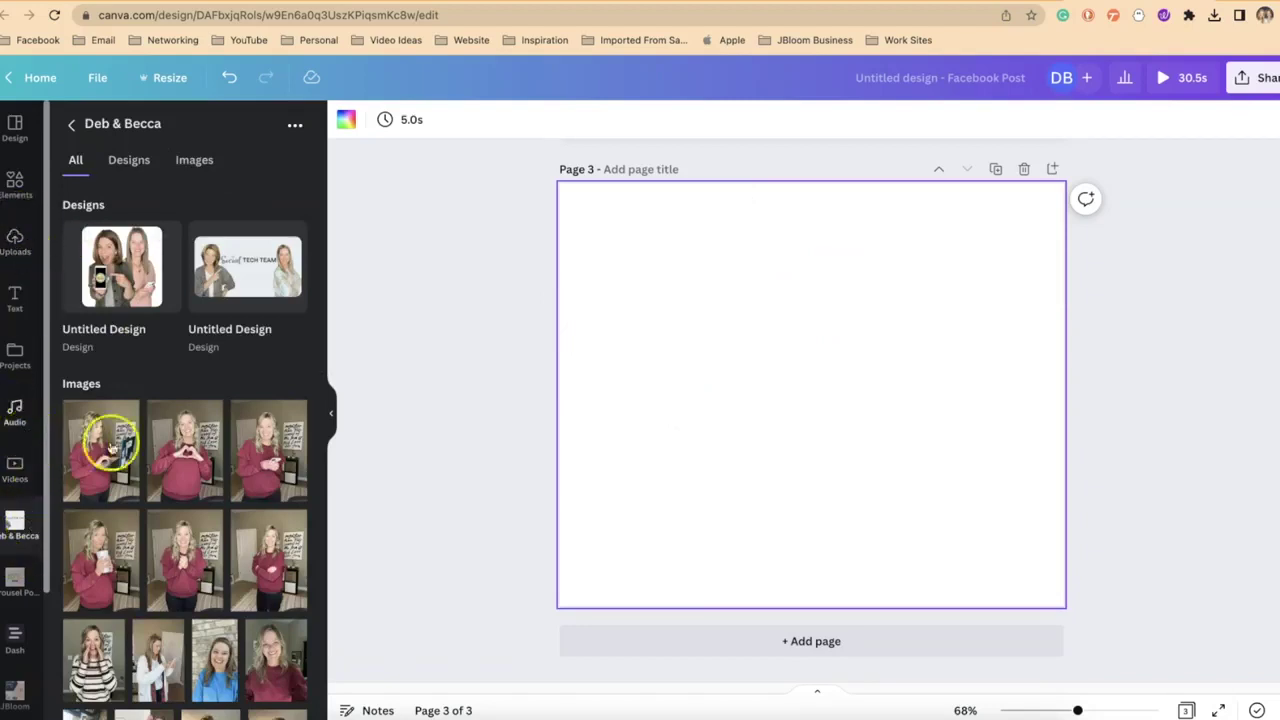
left_click_drag(168, 480, 934, 490)
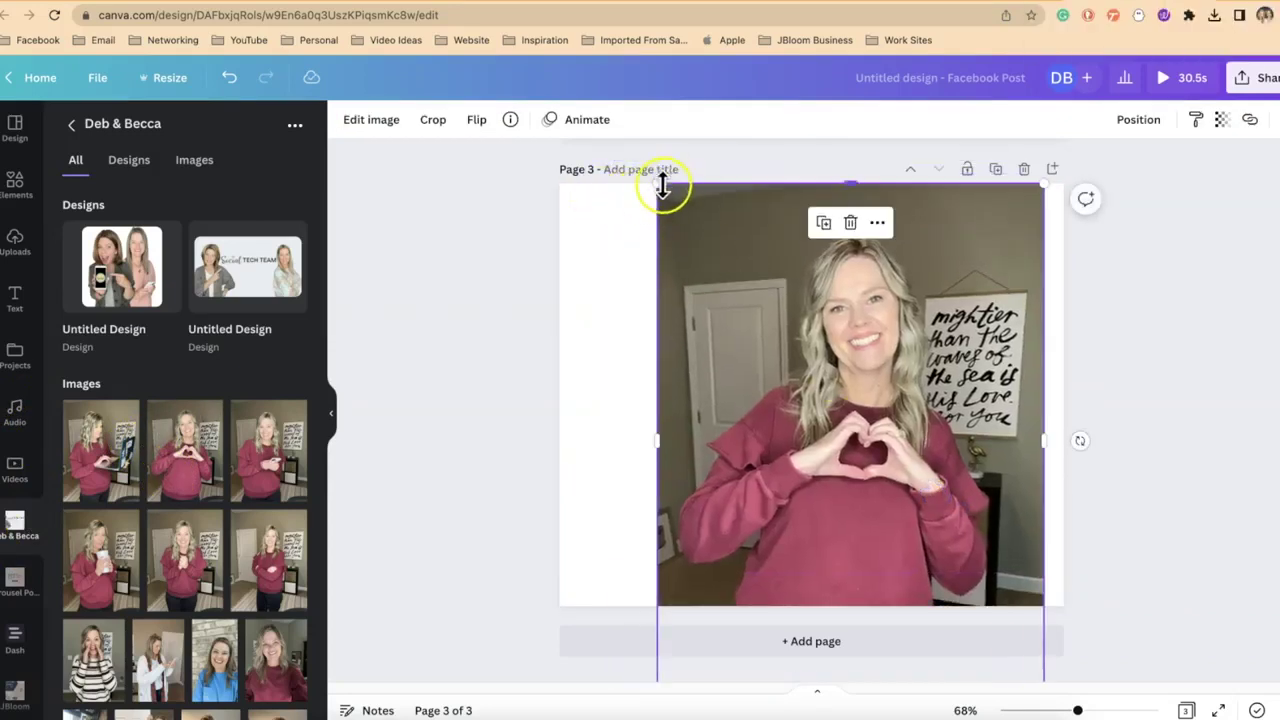
left_click_drag(662, 185, 594, 143)
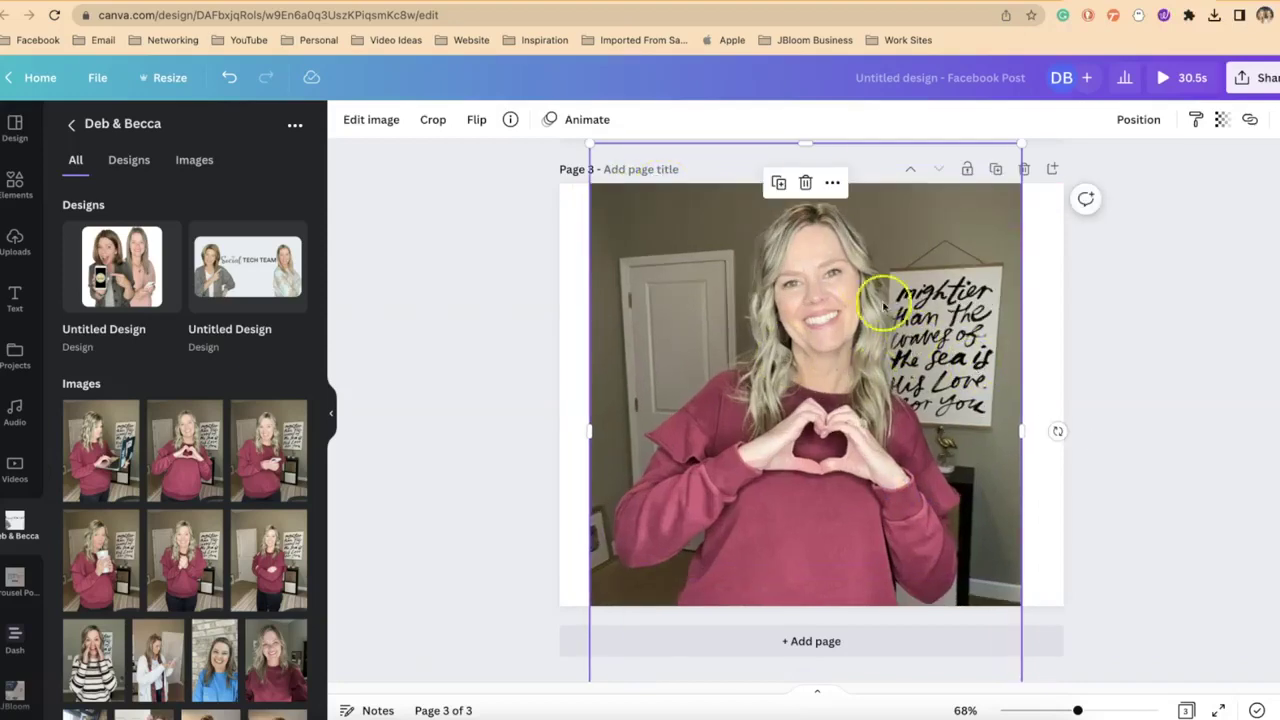
Step: Duplicate the heart-hands photo, set the copy beside the original, and select the original for editing
left_click(835, 184)
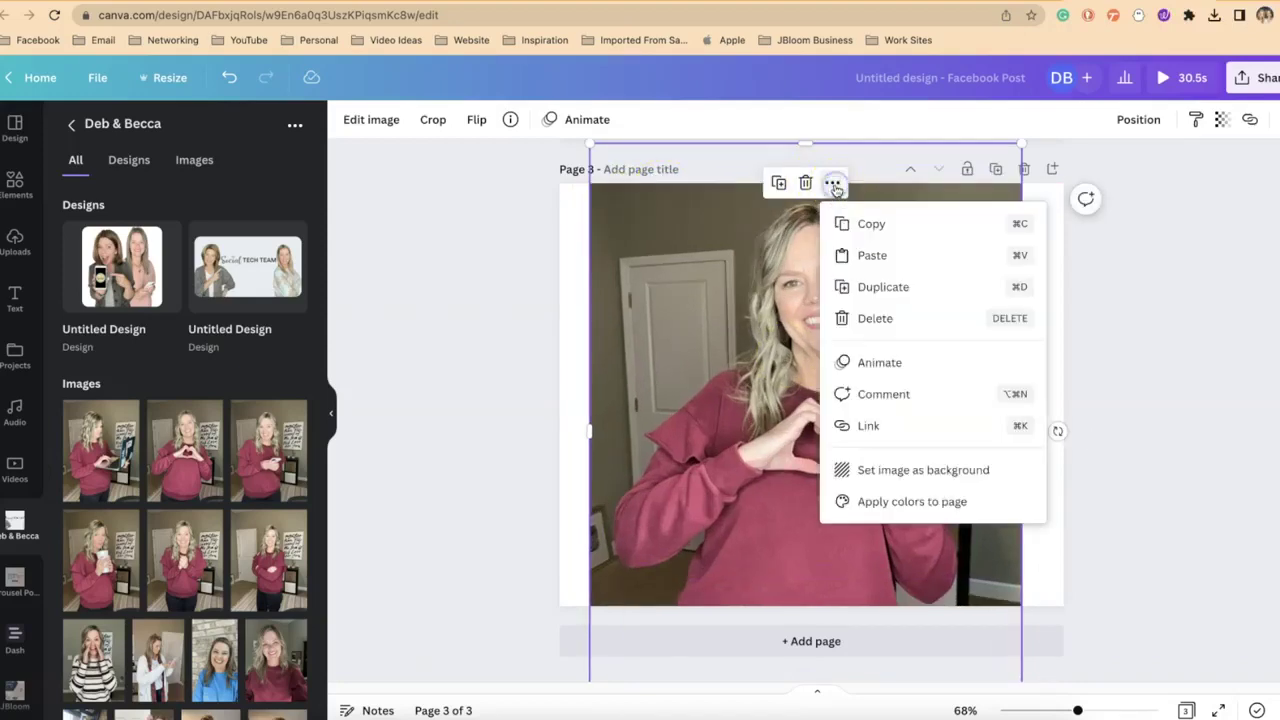
left_click(884, 289)
left_click_drag(876, 372, 903, 403)
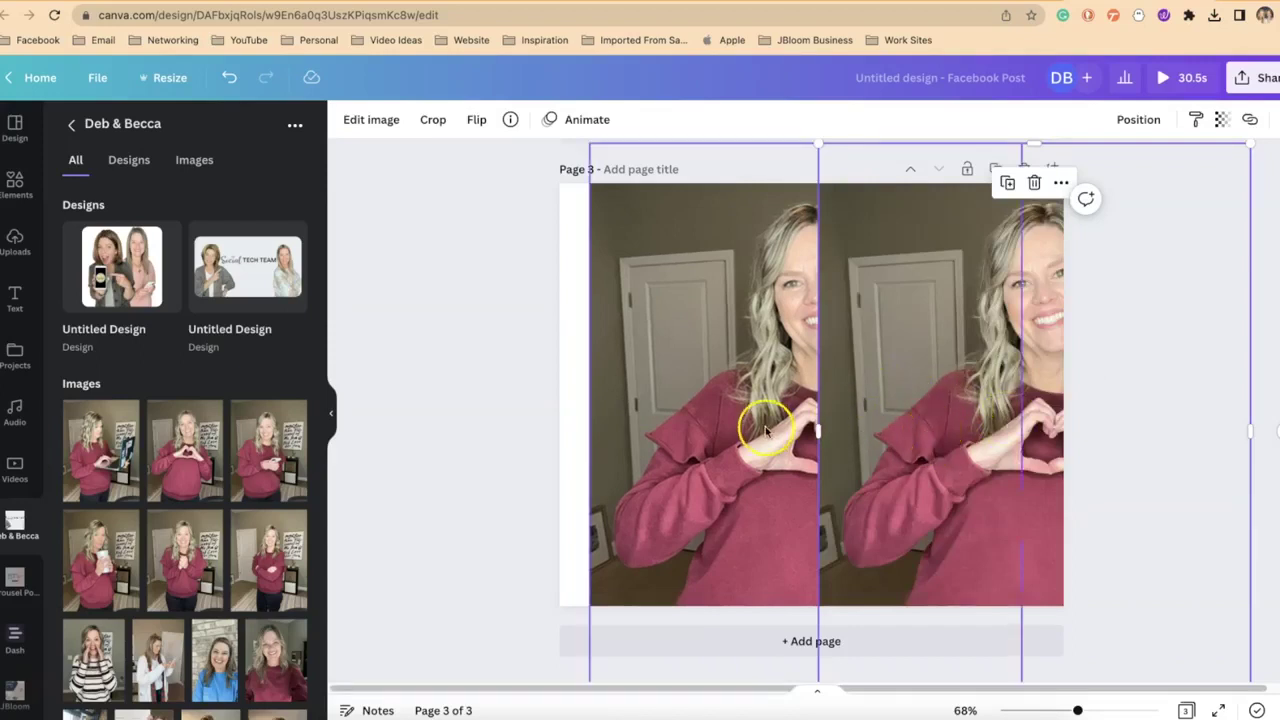
left_click(713, 405)
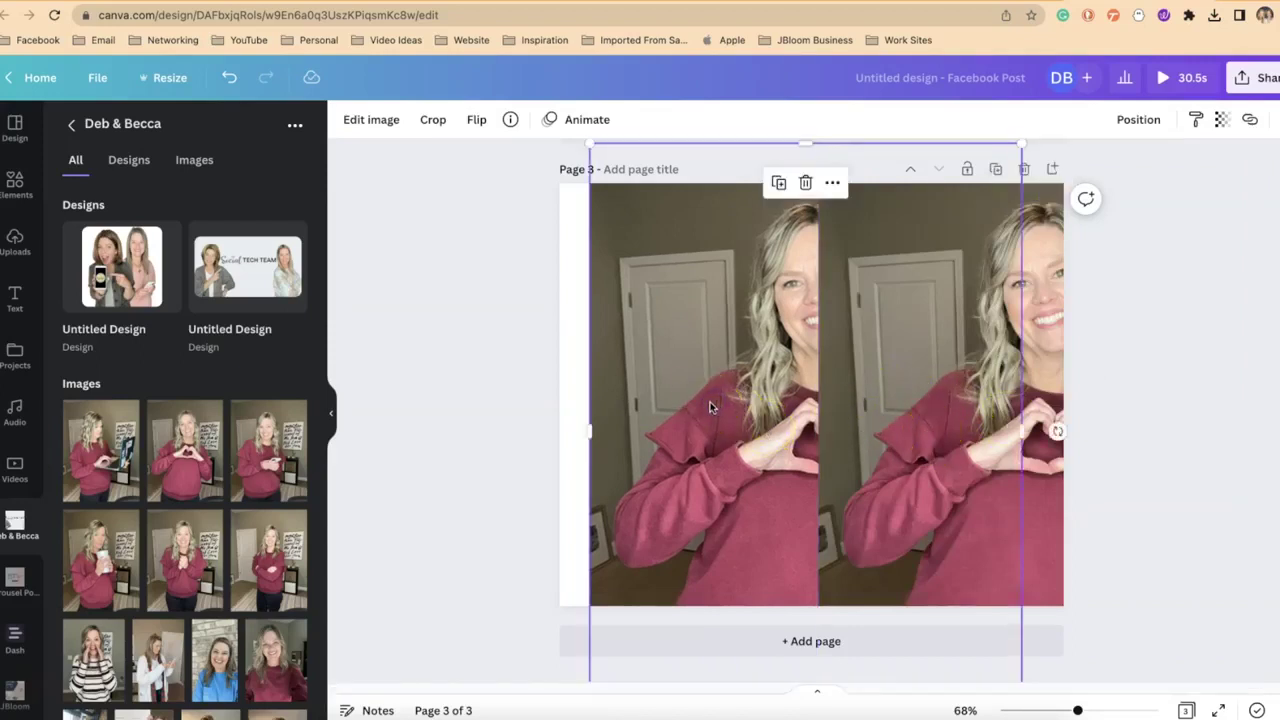
left_click(380, 120)
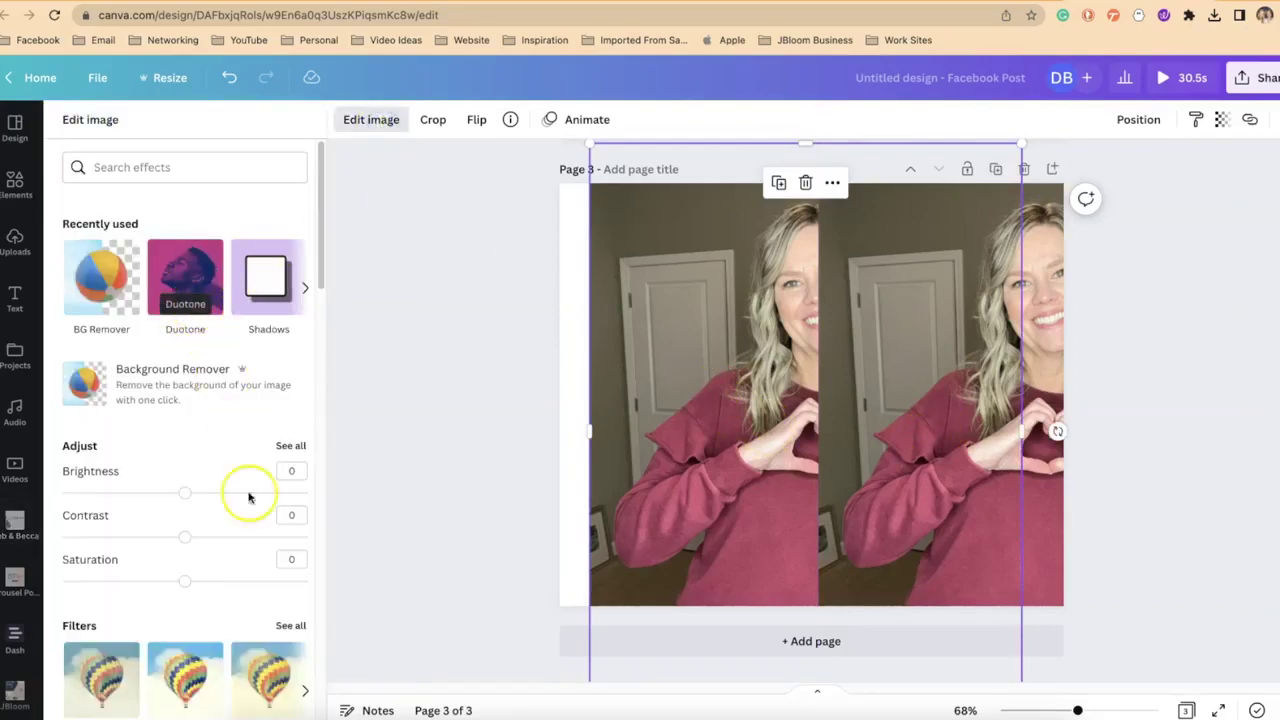
Step: Apply the last gray Duotone preset to the left heart-hands photo
left_click(196, 298)
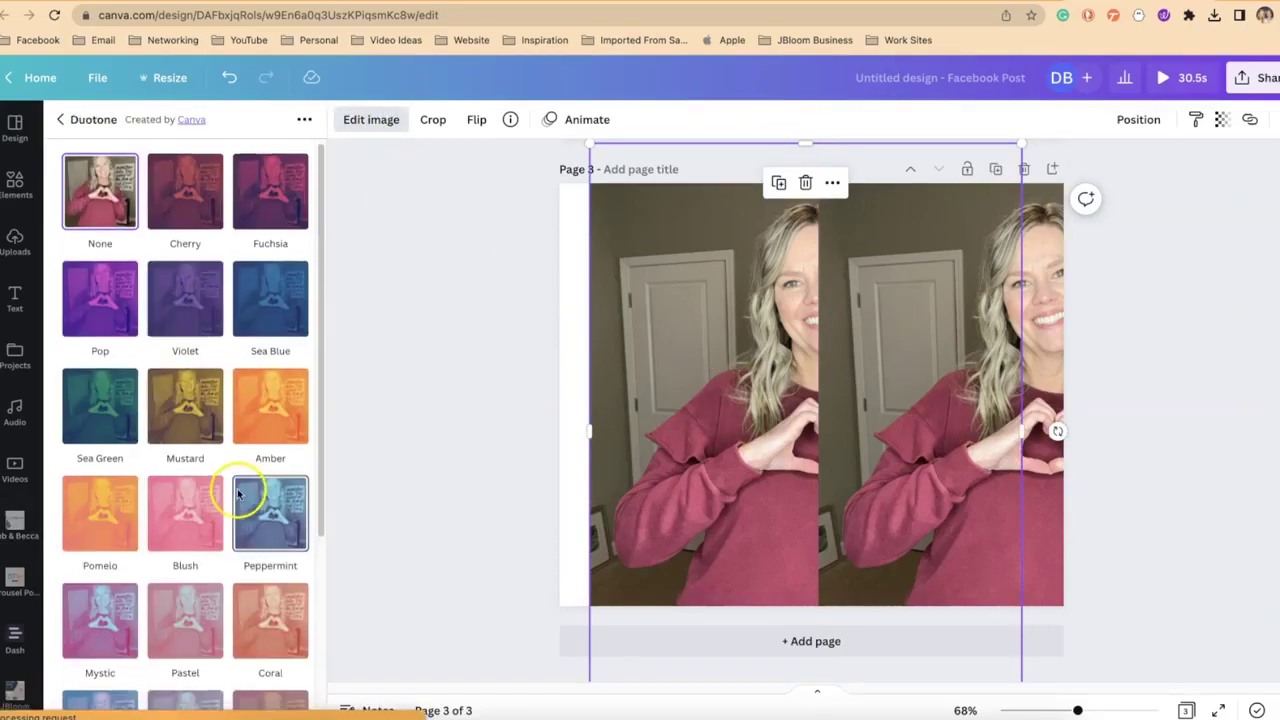
scroll(200, 540, "down", 5)
left_click(190, 640)
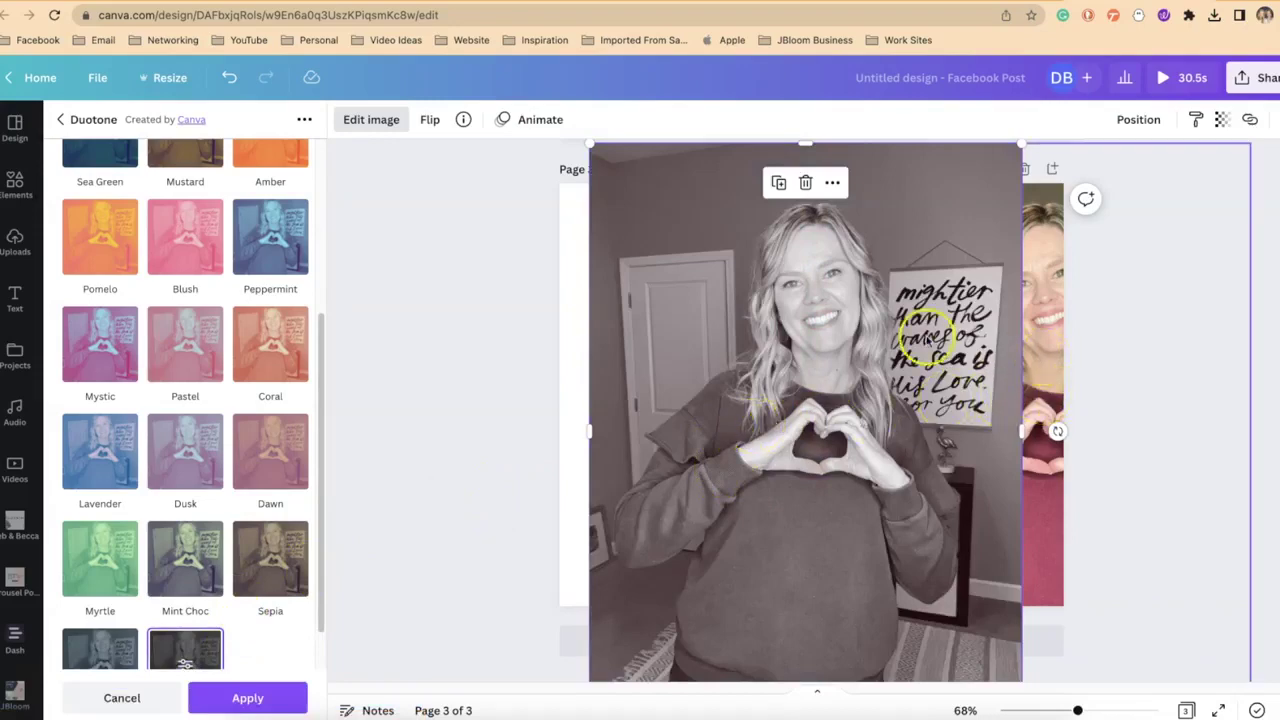
Step: Send the gray photo backward behind the colour copy and move it to the page's left edge
left_click(1139, 119)
left_click(980, 166)
left_click_drag(849, 386, 823, 400)
Step: Remove the colour photo's background with BG Remover and align the cut-out woman over the gray copy
left_click(1012, 400)
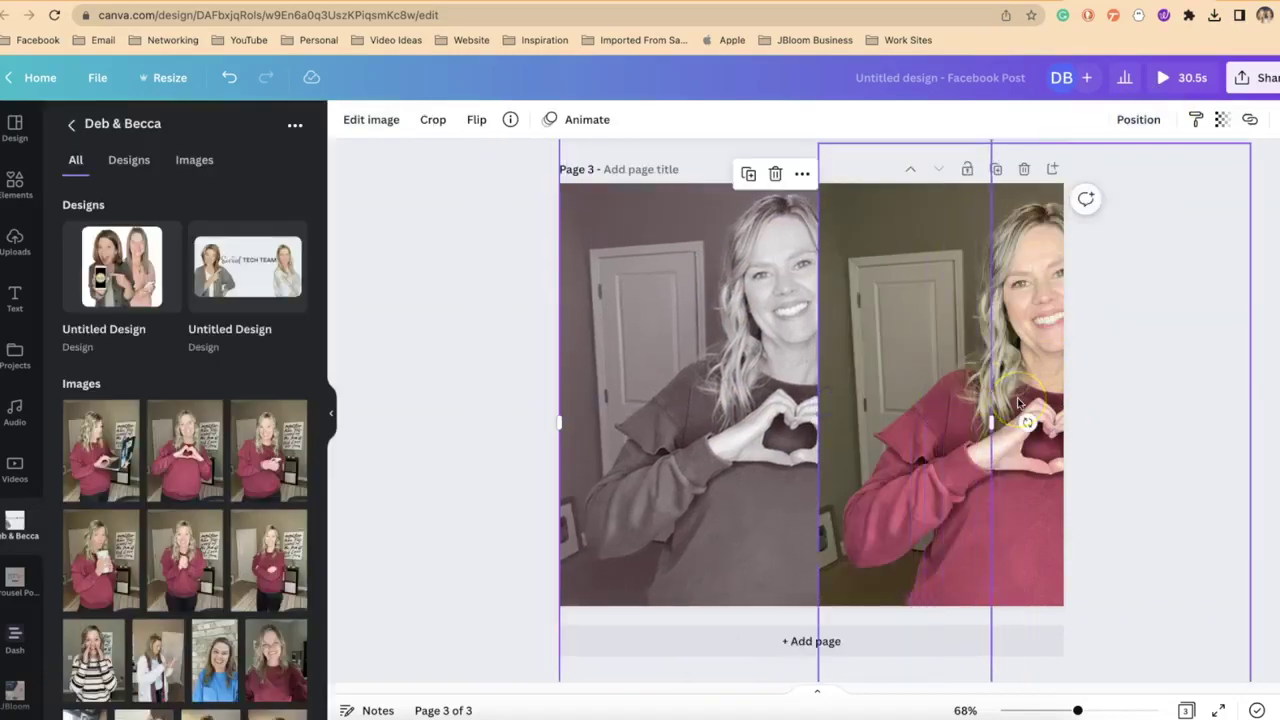
left_click(1022, 368)
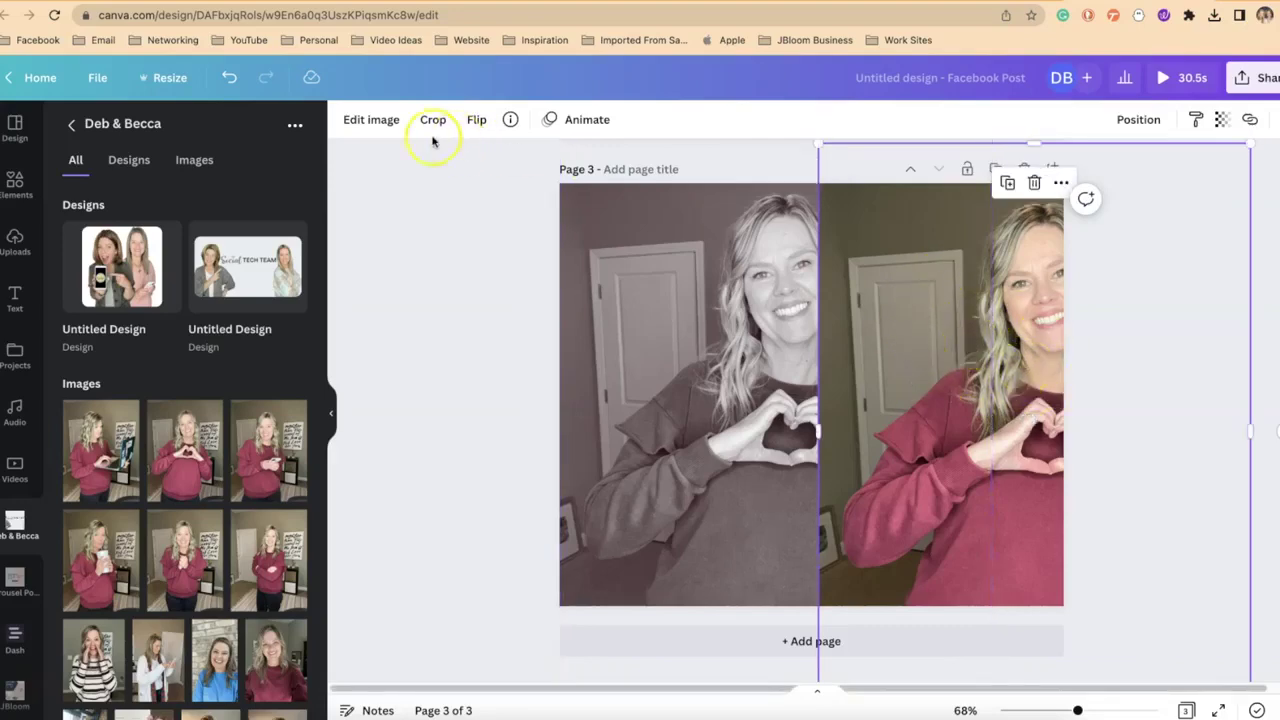
left_click(376, 120)
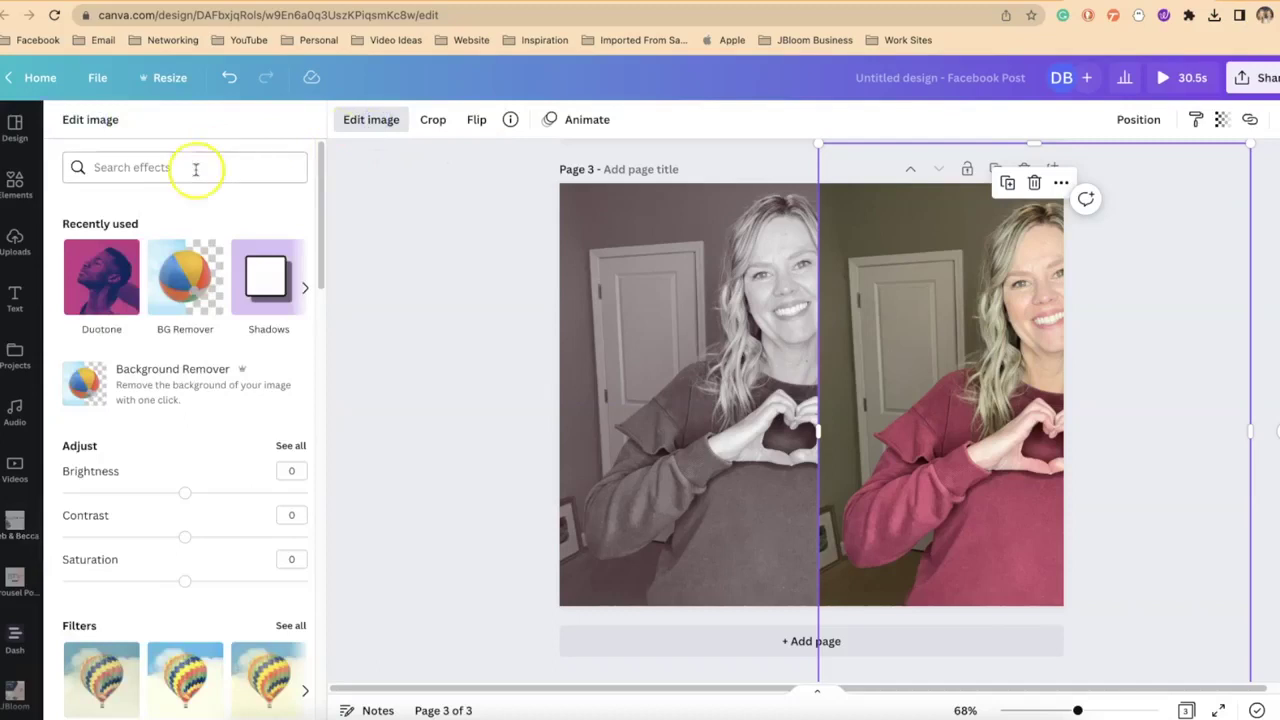
left_click(189, 290)
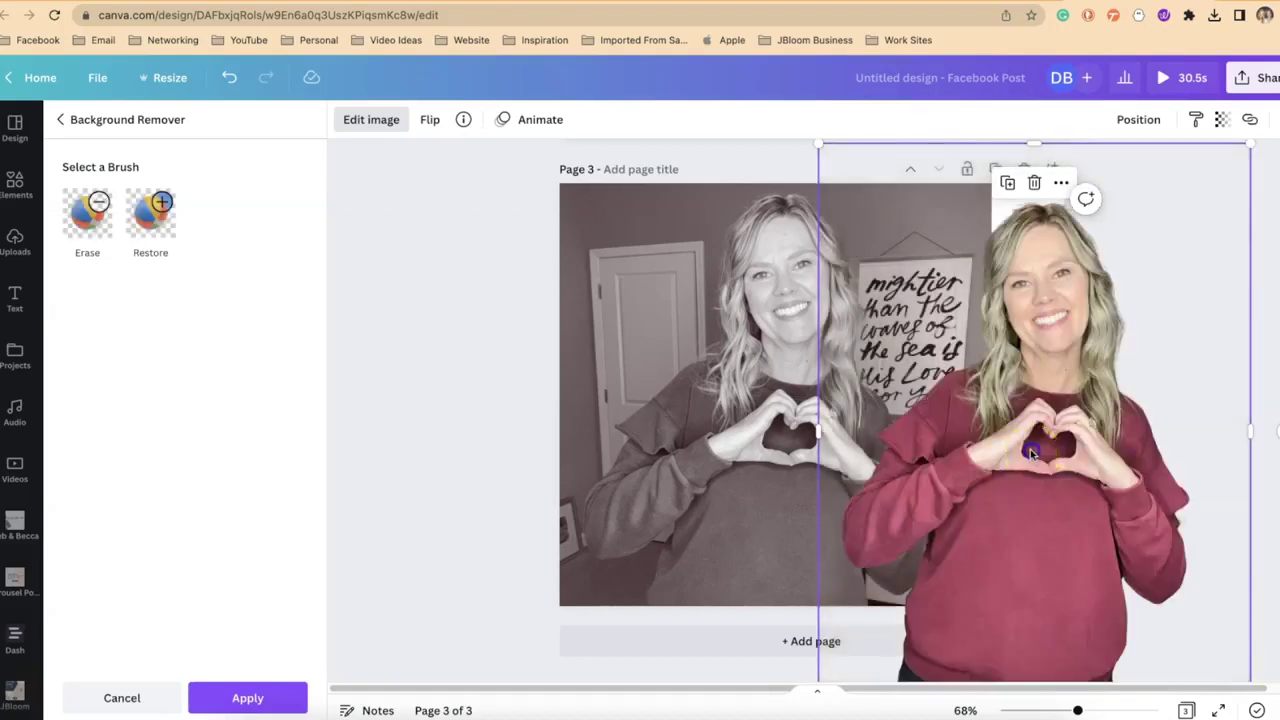
left_click_drag(1030, 449, 776, 440)
left_click(1102, 448)
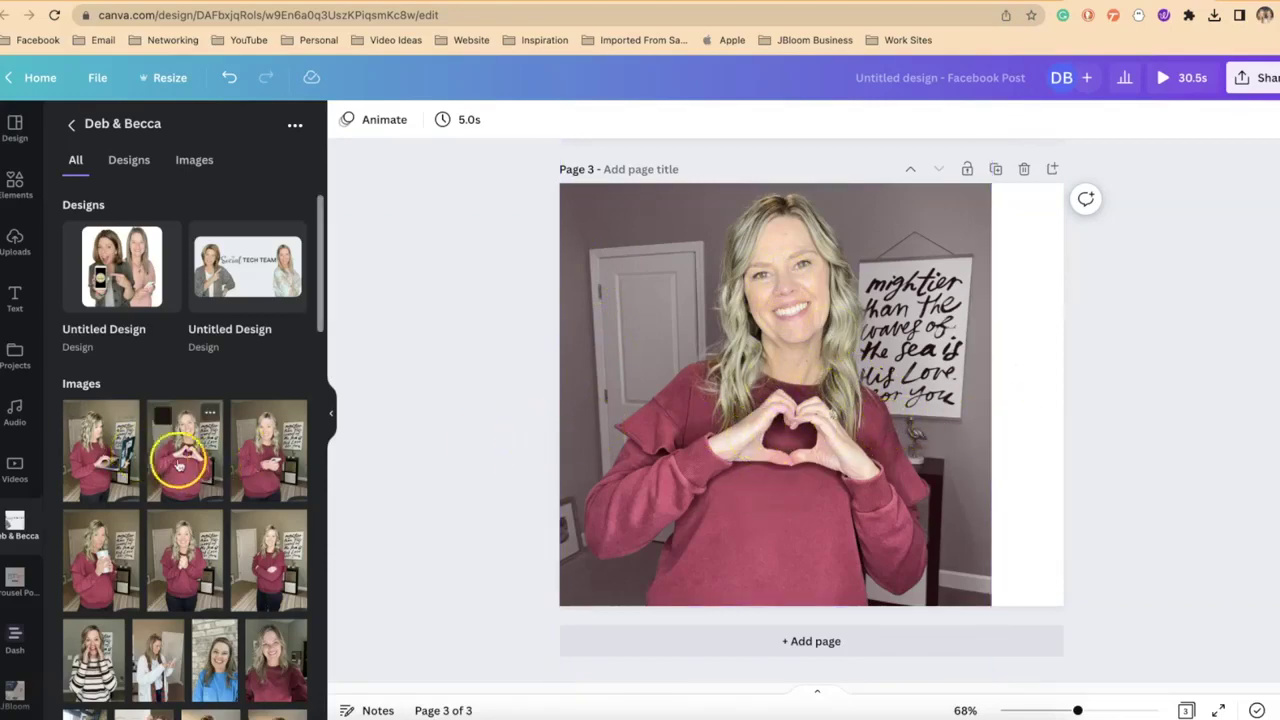
Step: Drop an extra photo on Page 3, delete it again, and add a blank Page 4
left_click_drag(183, 460, 938, 487)
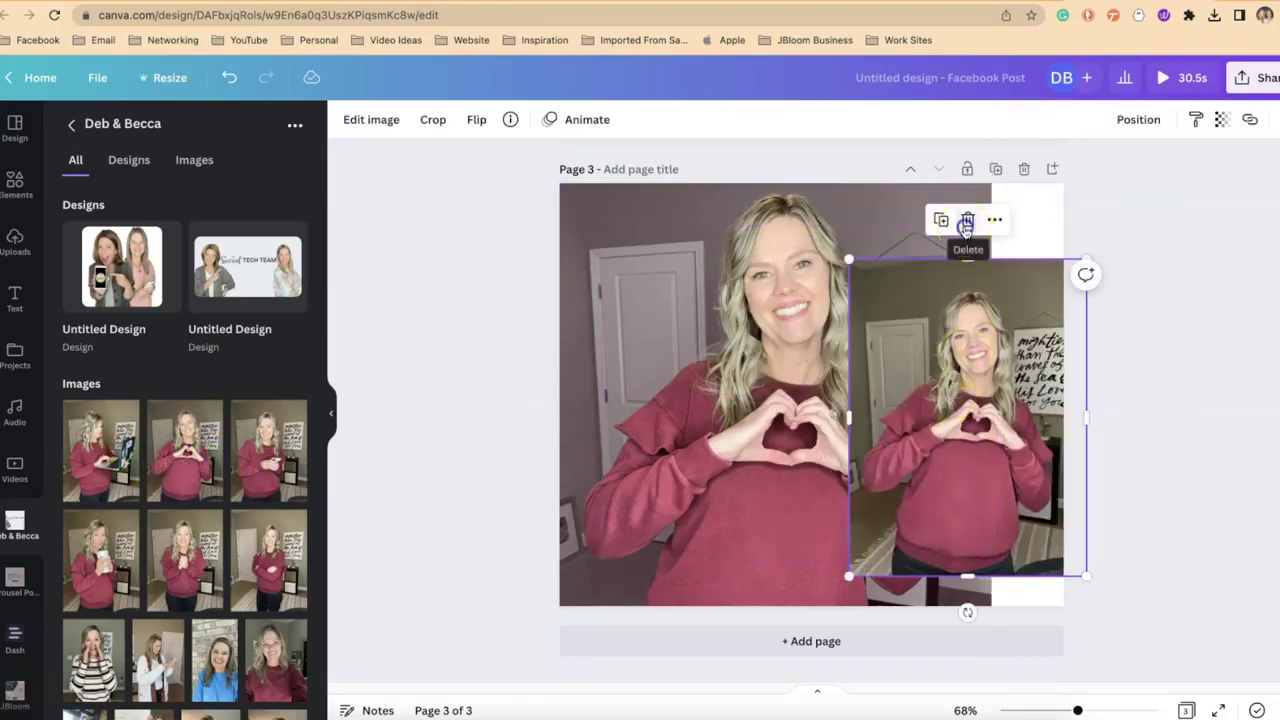
left_click(967, 222)
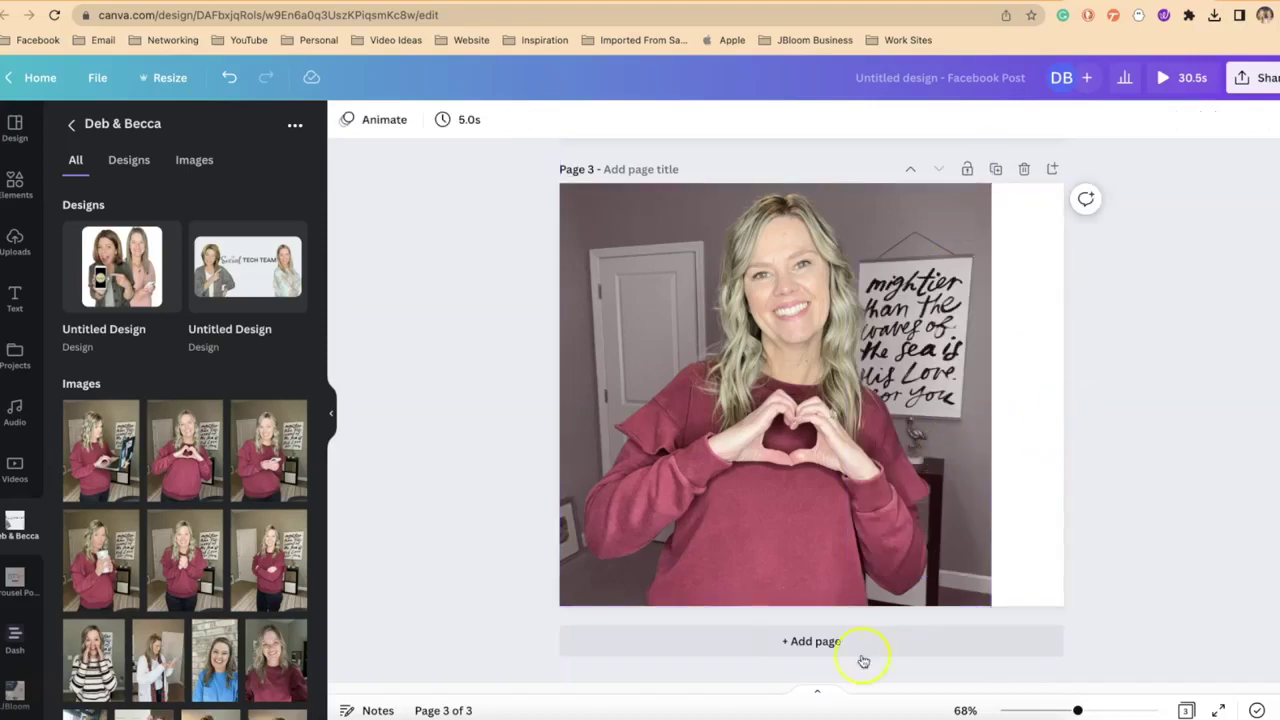
left_click(817, 641)
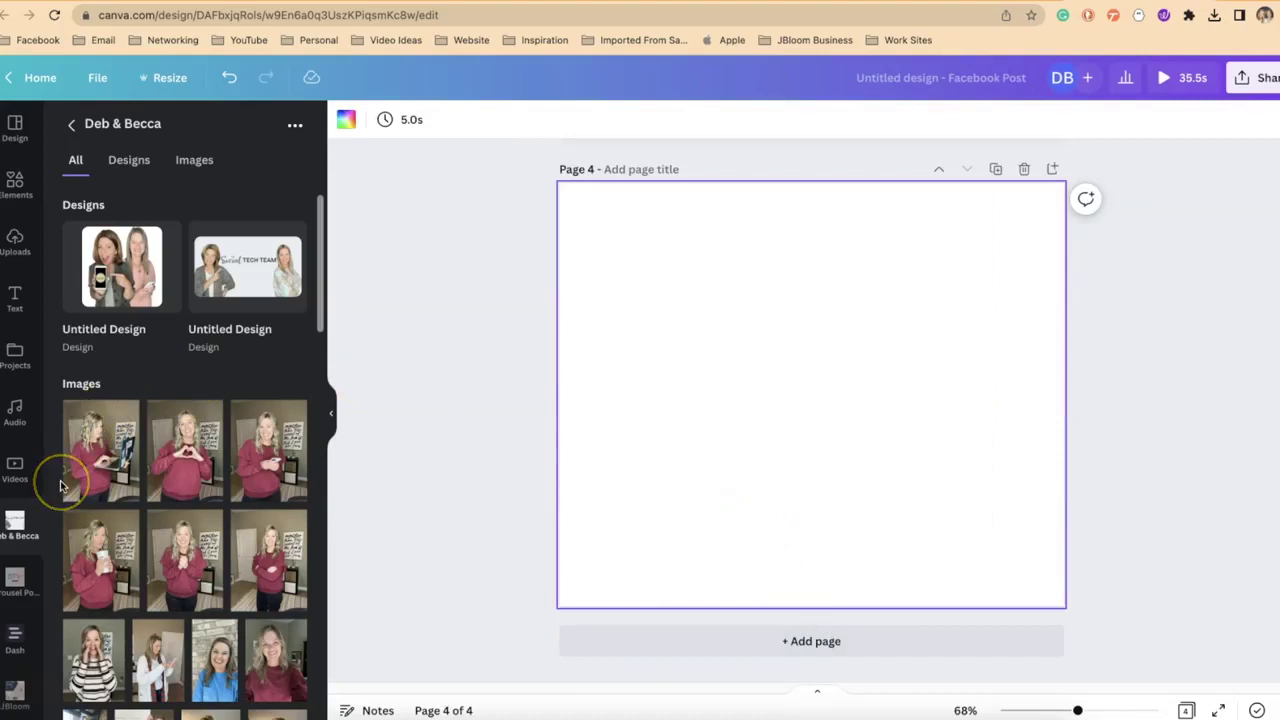
Step: Add the 20.5s uploaded video clip to Page 4
left_click(10, 252)
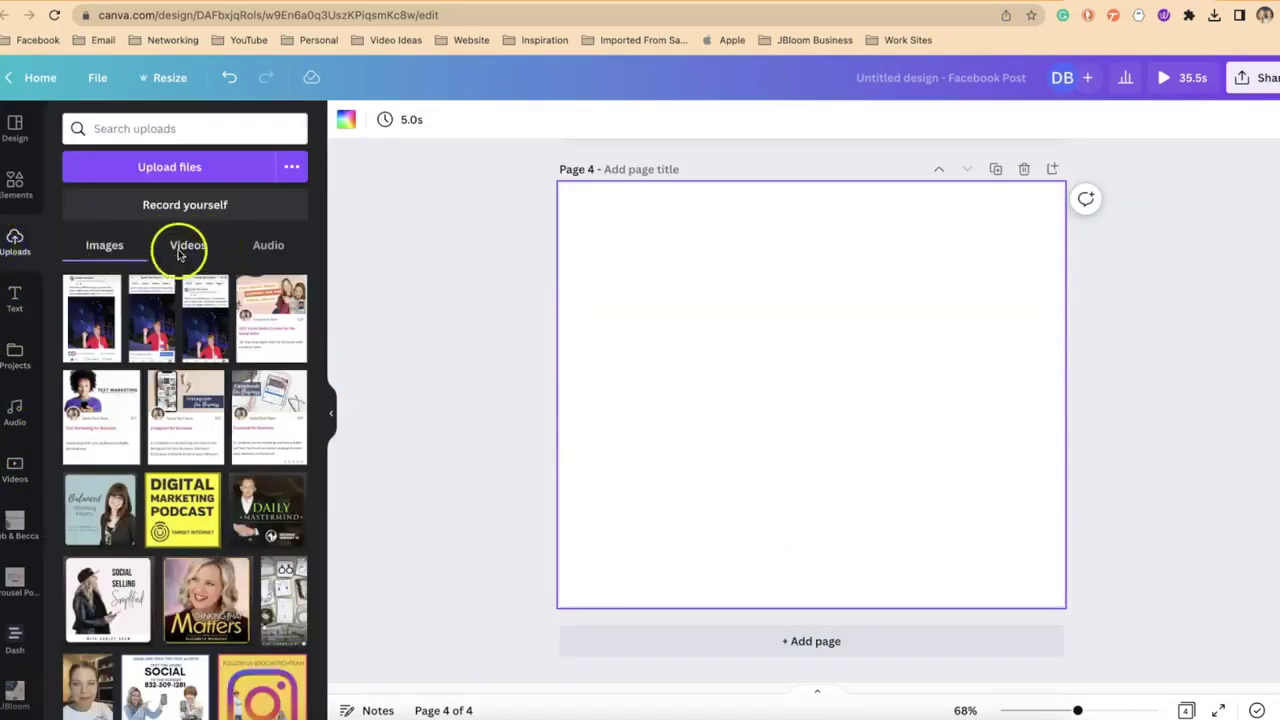
left_click(180, 250)
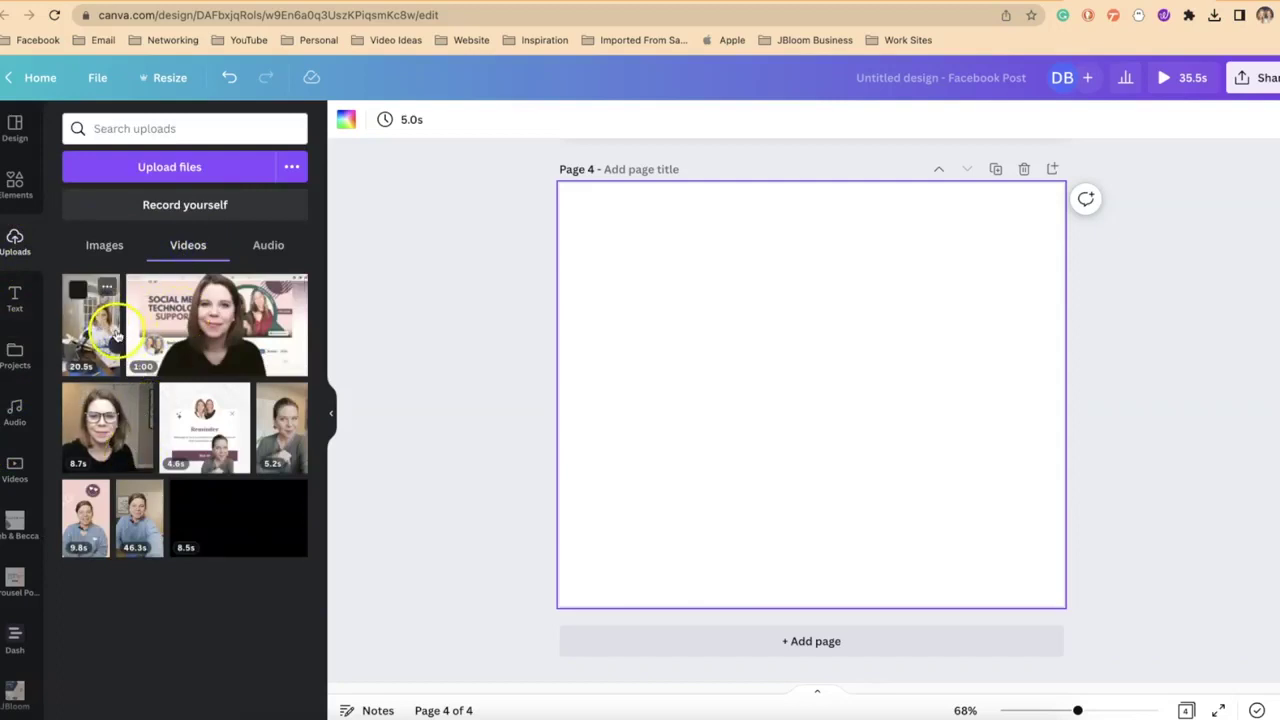
left_click(116, 333)
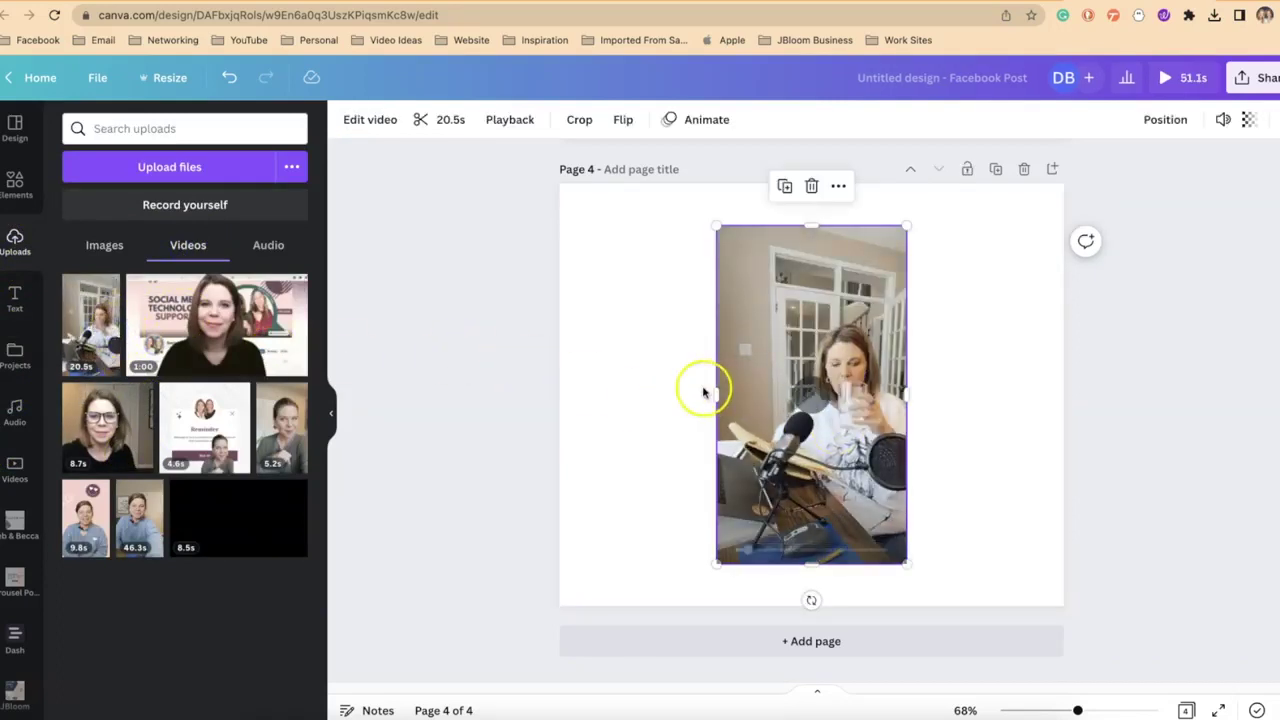
Step: Enlarge and reposition the video across most of Page 4, then crop it to fit
left_click_drag(722, 398, 520, 409)
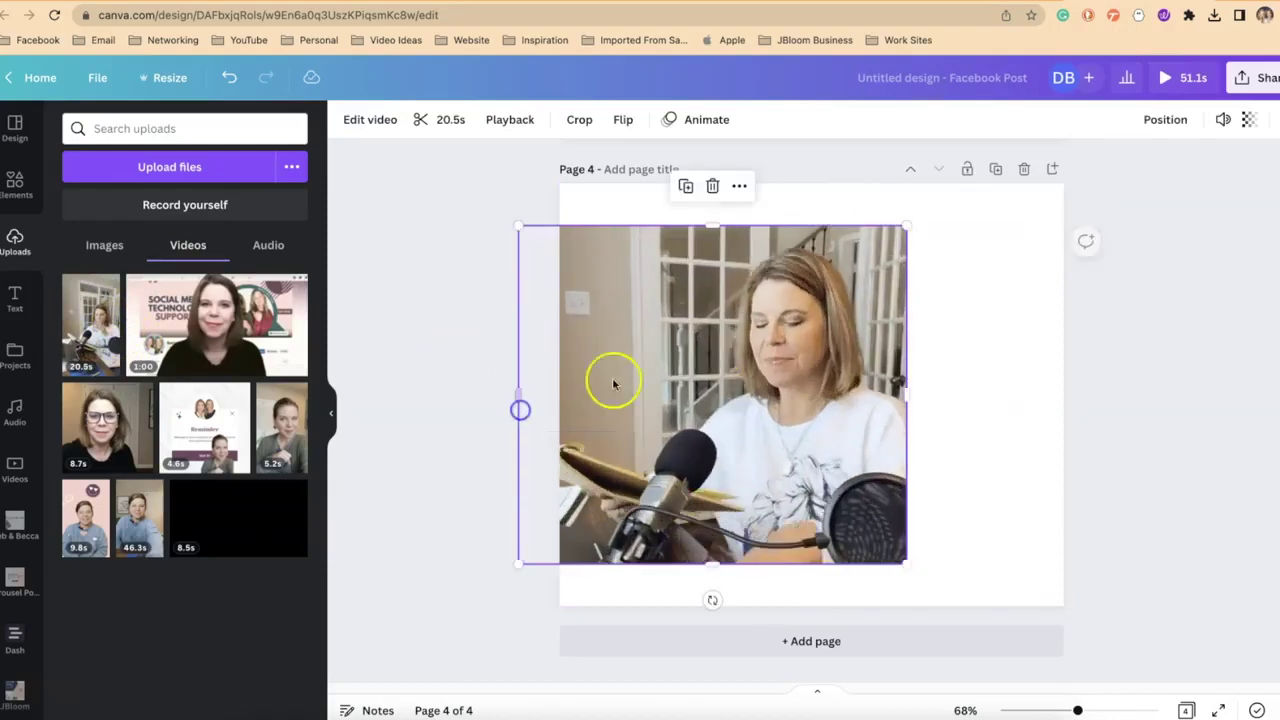
left_click_drag(905, 392, 981, 390)
left_click_drag(742, 223, 749, 188)
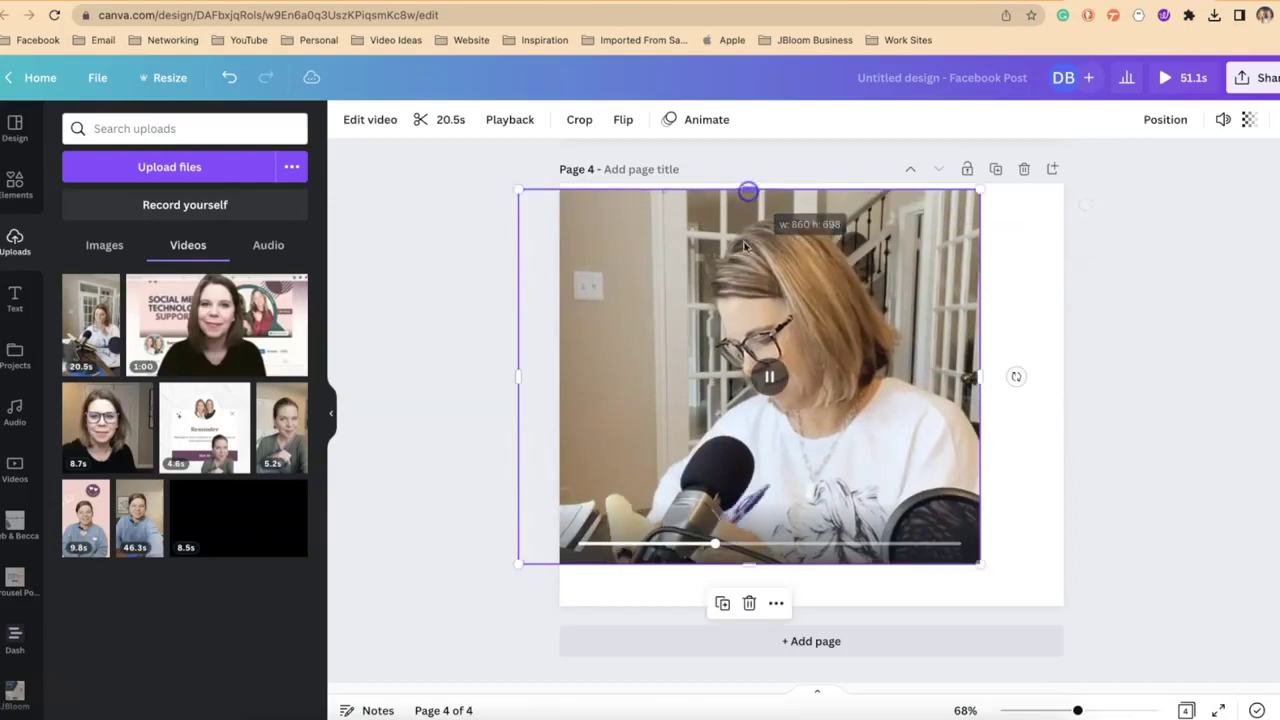
left_click_drag(720, 284, 749, 303)
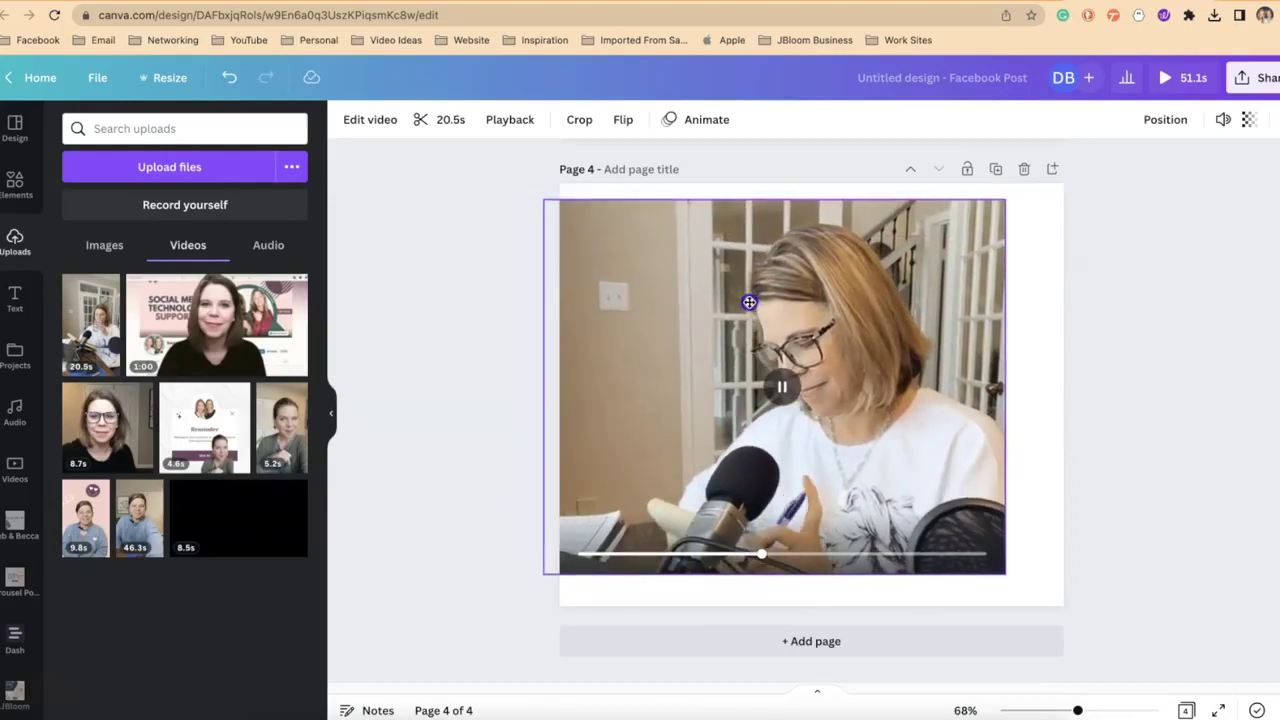
double_click(749, 303)
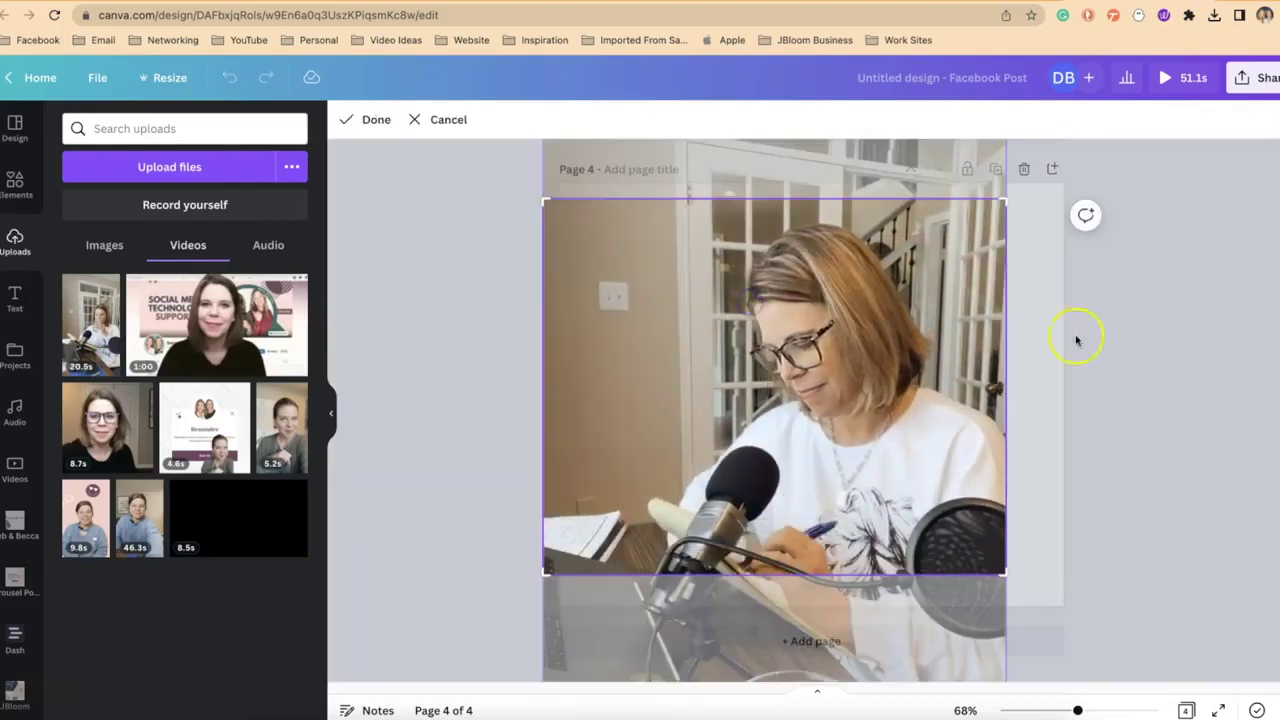
left_click(1129, 355)
left_click(799, 614)
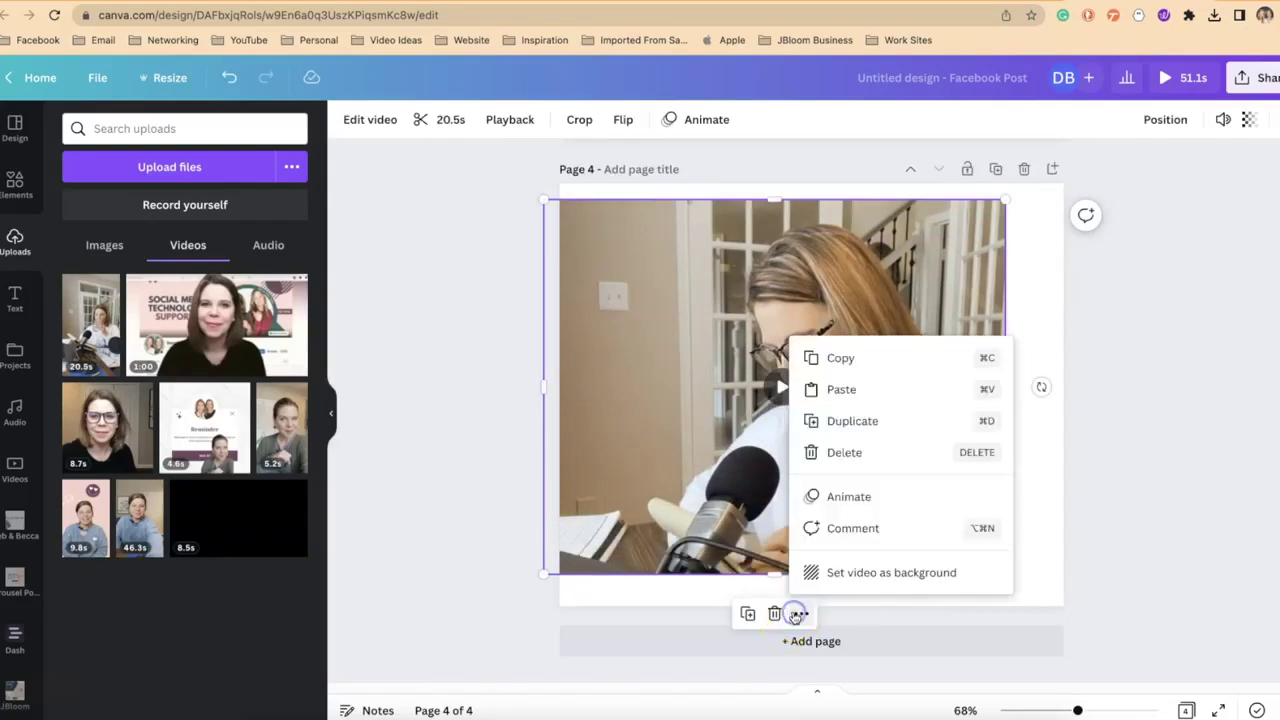
Step: Duplicate the video and set the copy aside to the lower right
left_click(848, 420)
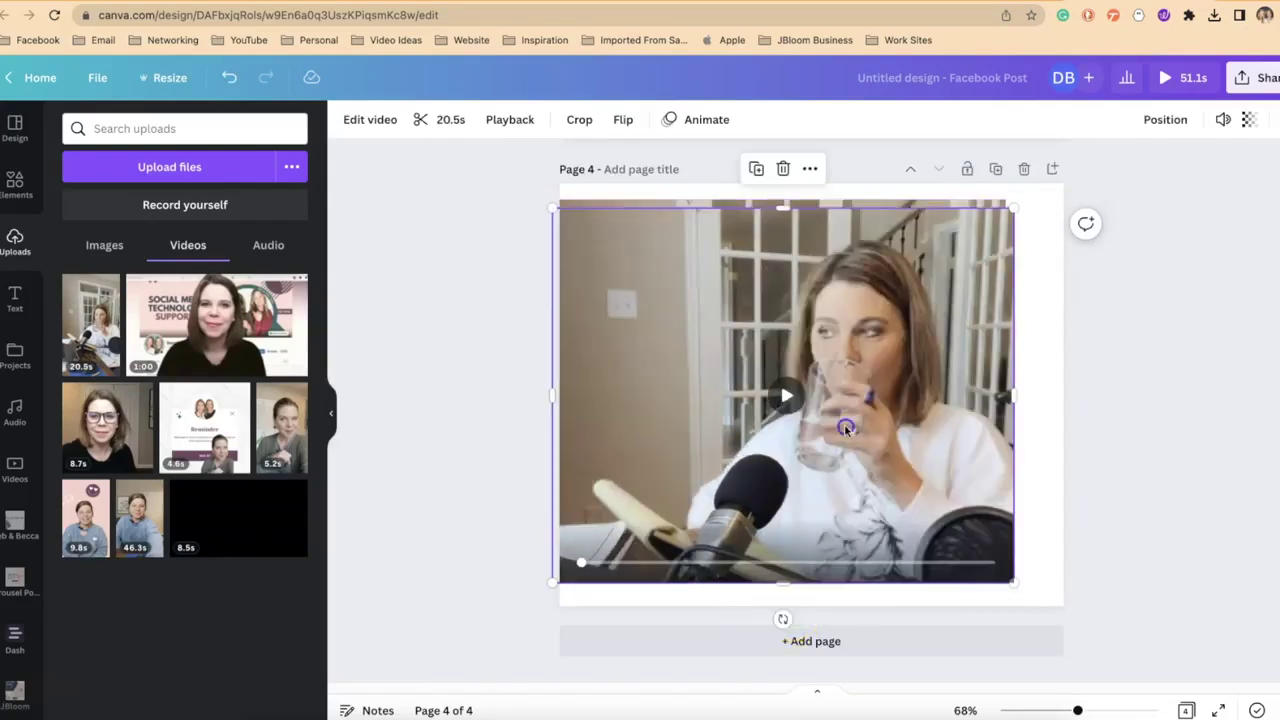
left_click_drag(845, 428, 1091, 477)
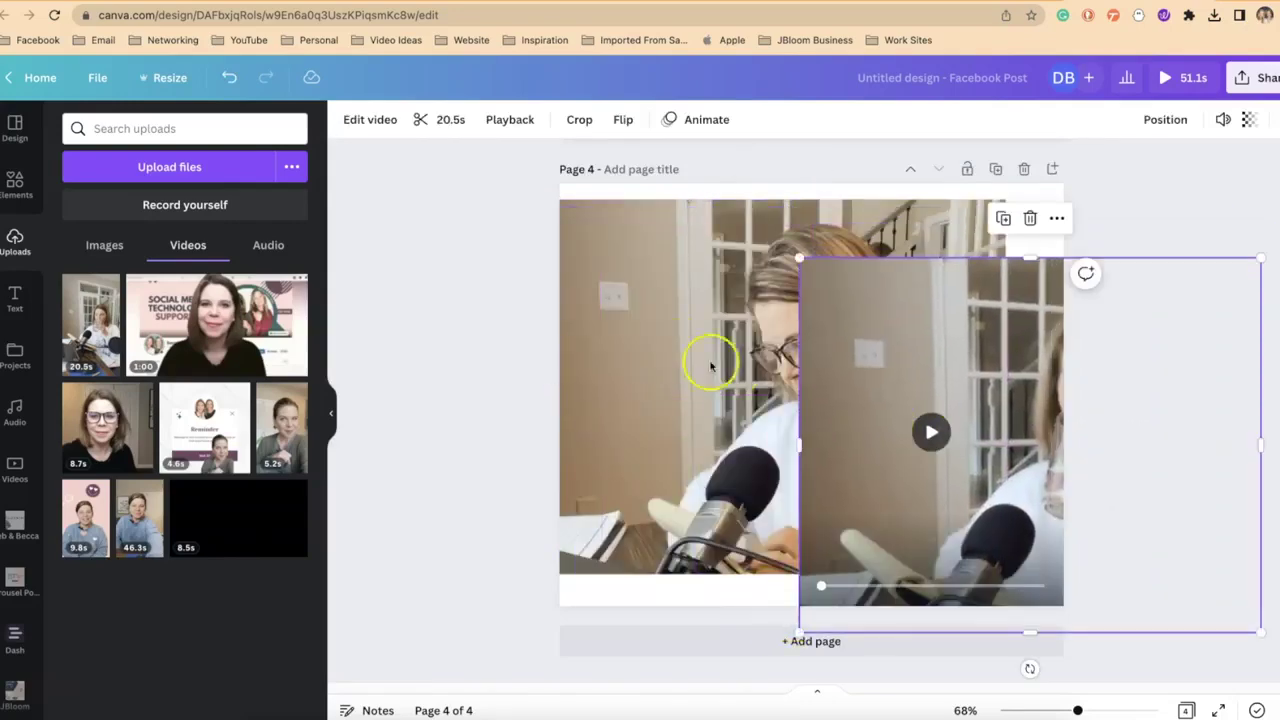
left_click(666, 334)
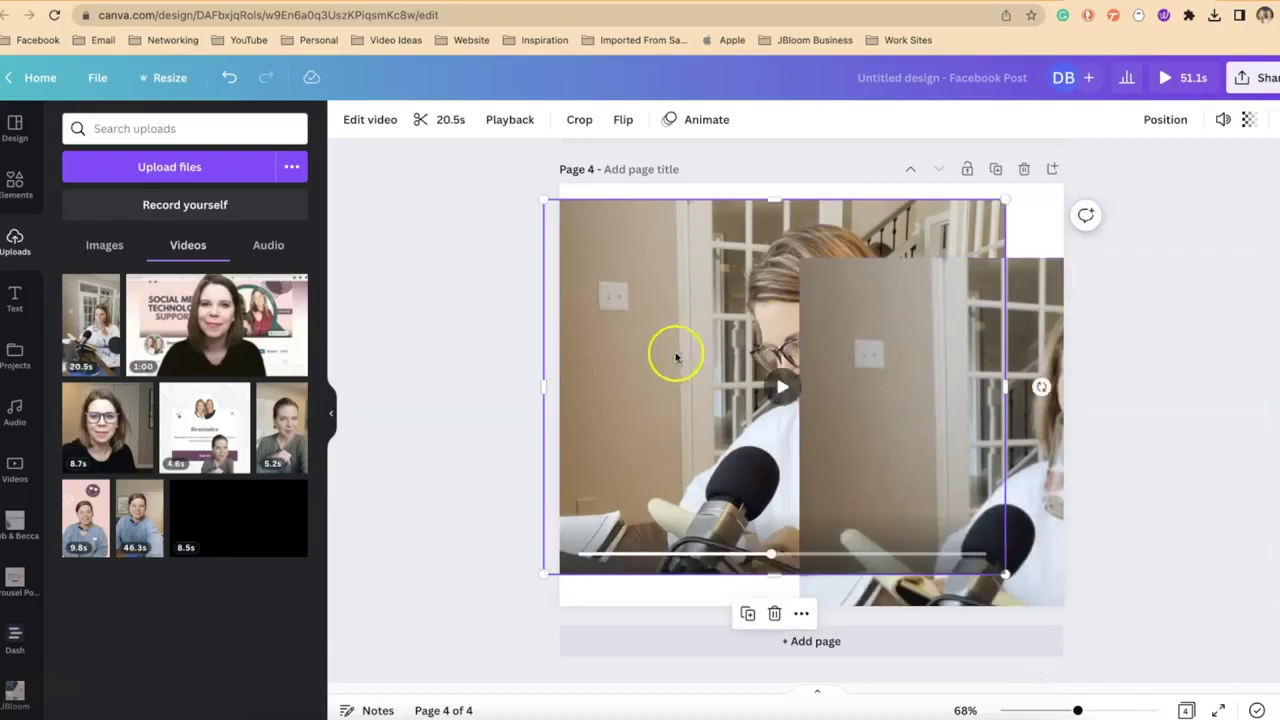
Step: Apply the Greyscale filter to the original video and move the colour copy back onto the page
left_click(384, 119)
scroll(262, 551, "down", 3)
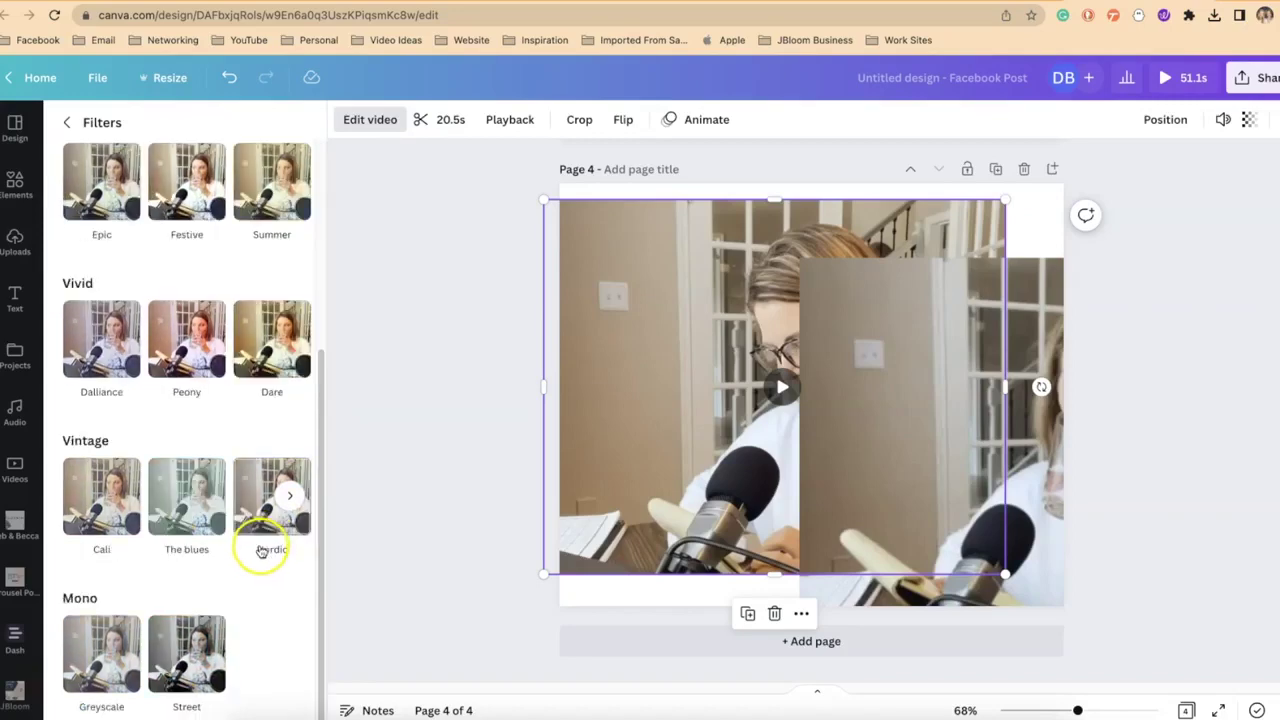
left_click(101, 650)
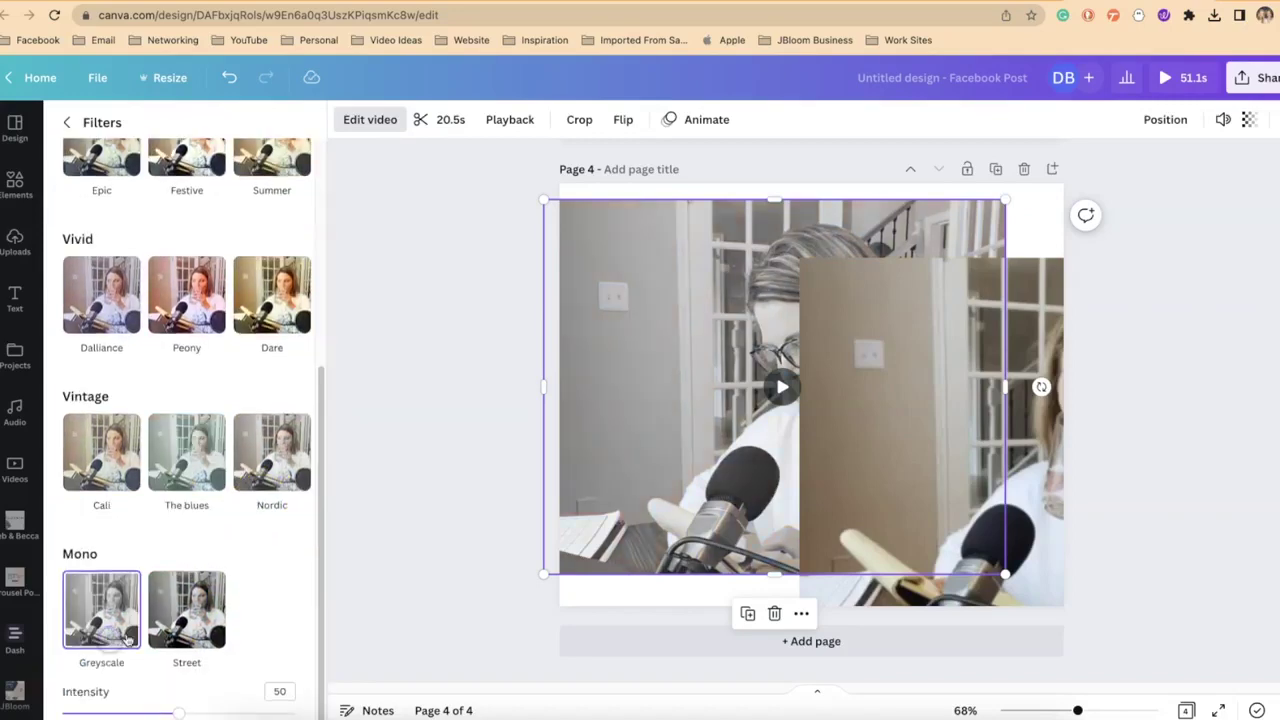
left_click(1060, 372)
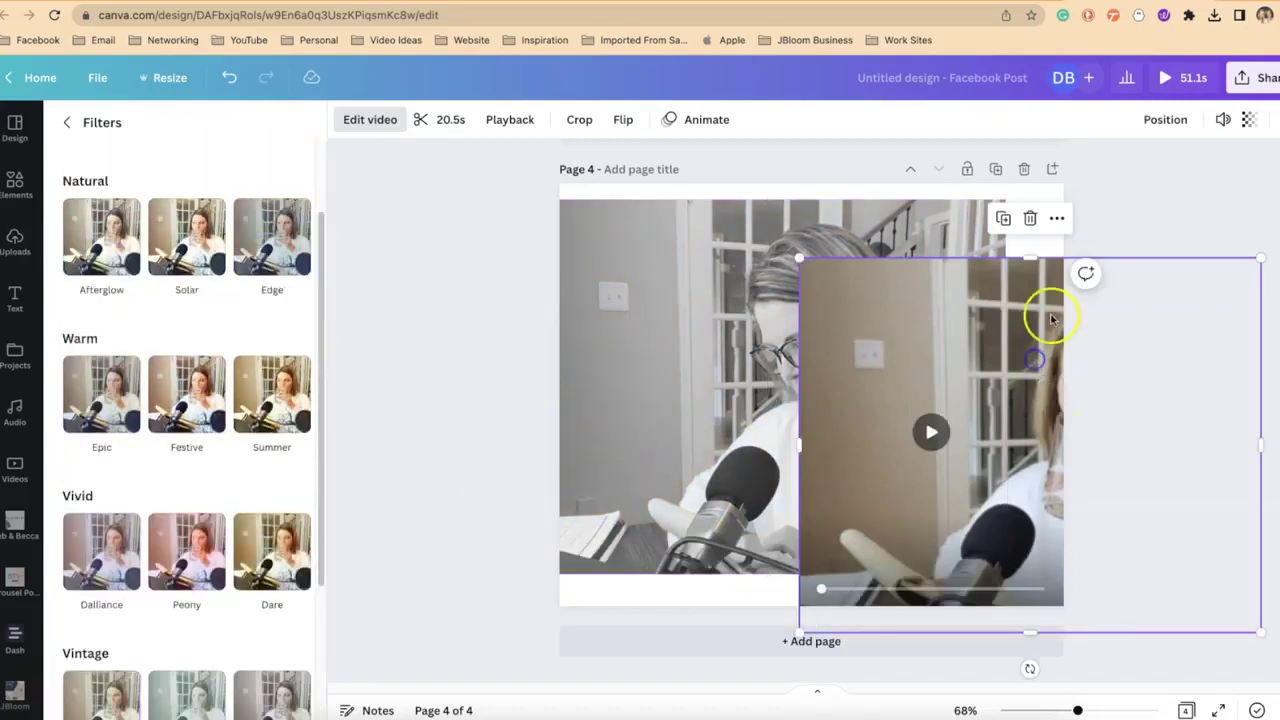
left_click_drag(1029, 341, 966, 335)
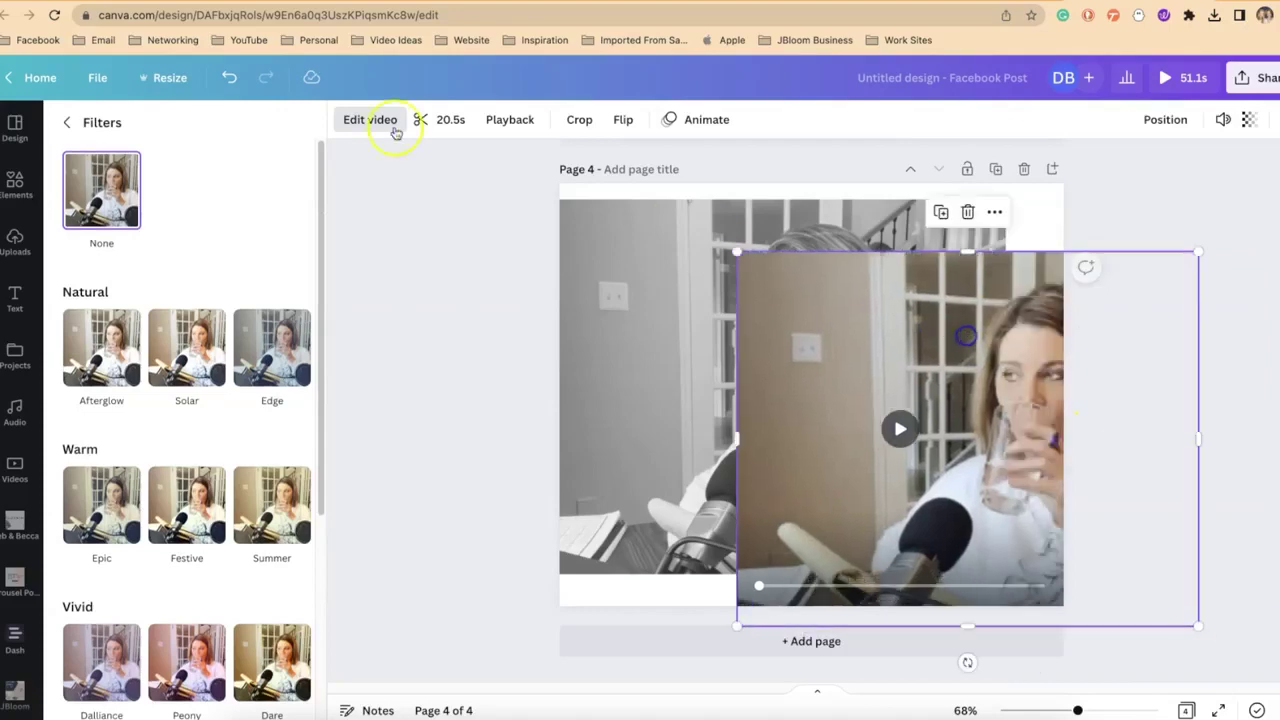
Step: Remove the colour copy's background, align it over the greyscale original's top-left corner, and preview playback
left_click(367, 120)
left_click(367, 120)
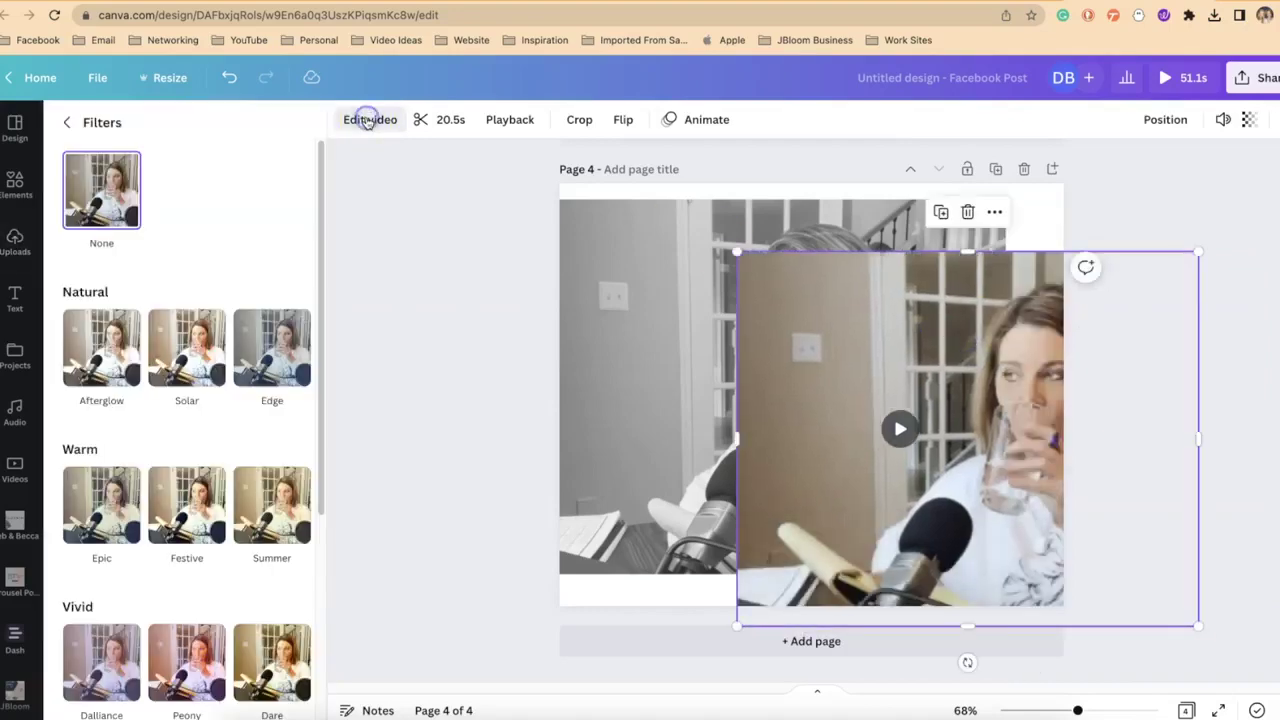
left_click(100, 124)
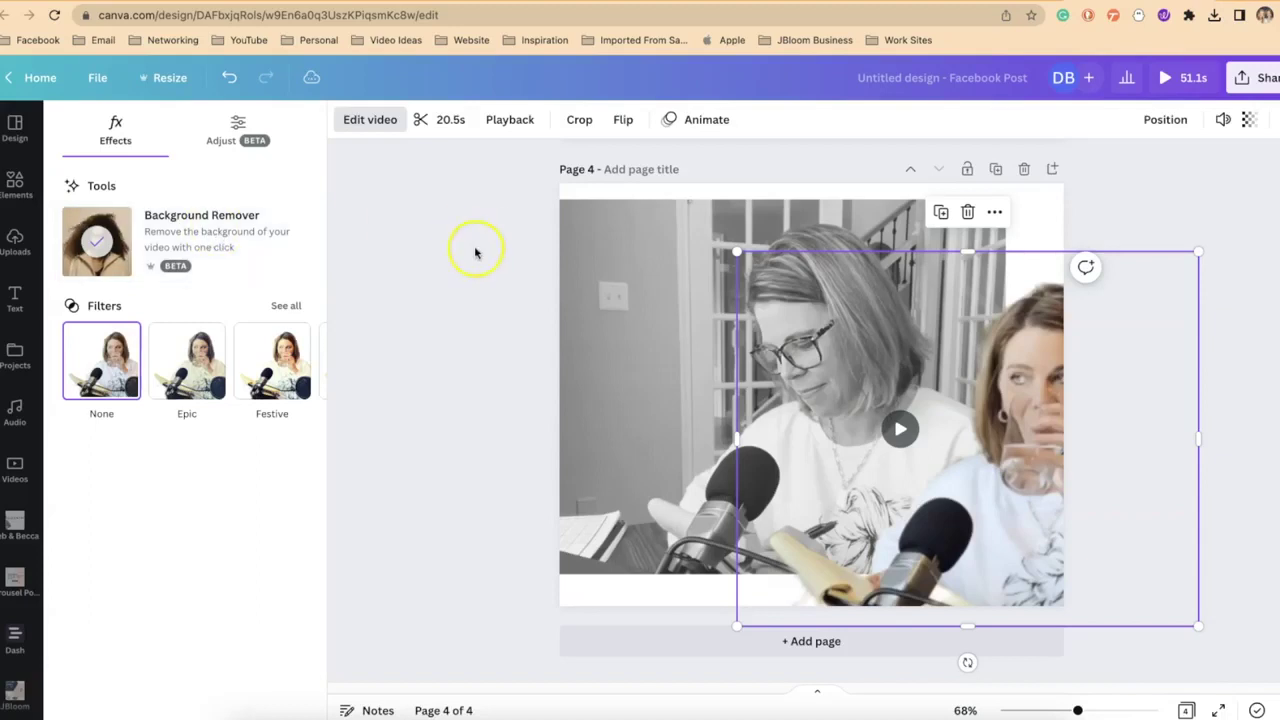
mouse_move(888, 330)
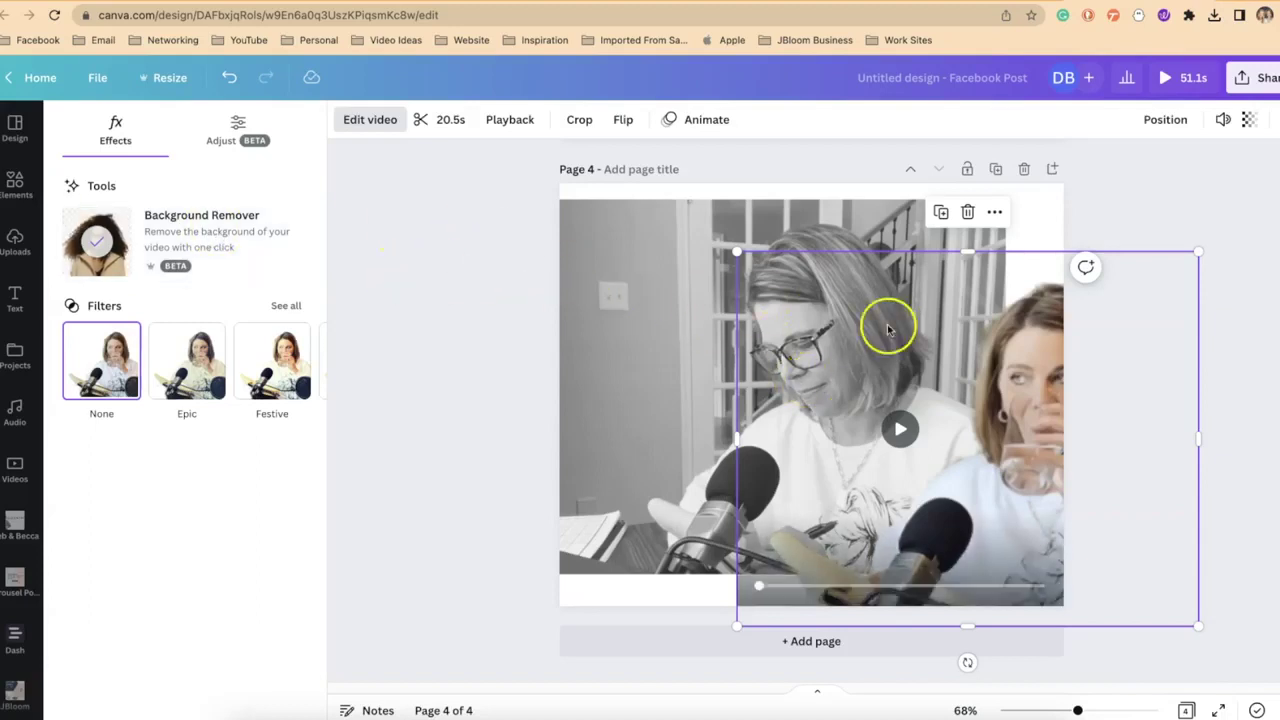
left_click_drag(912, 318, 845, 318)
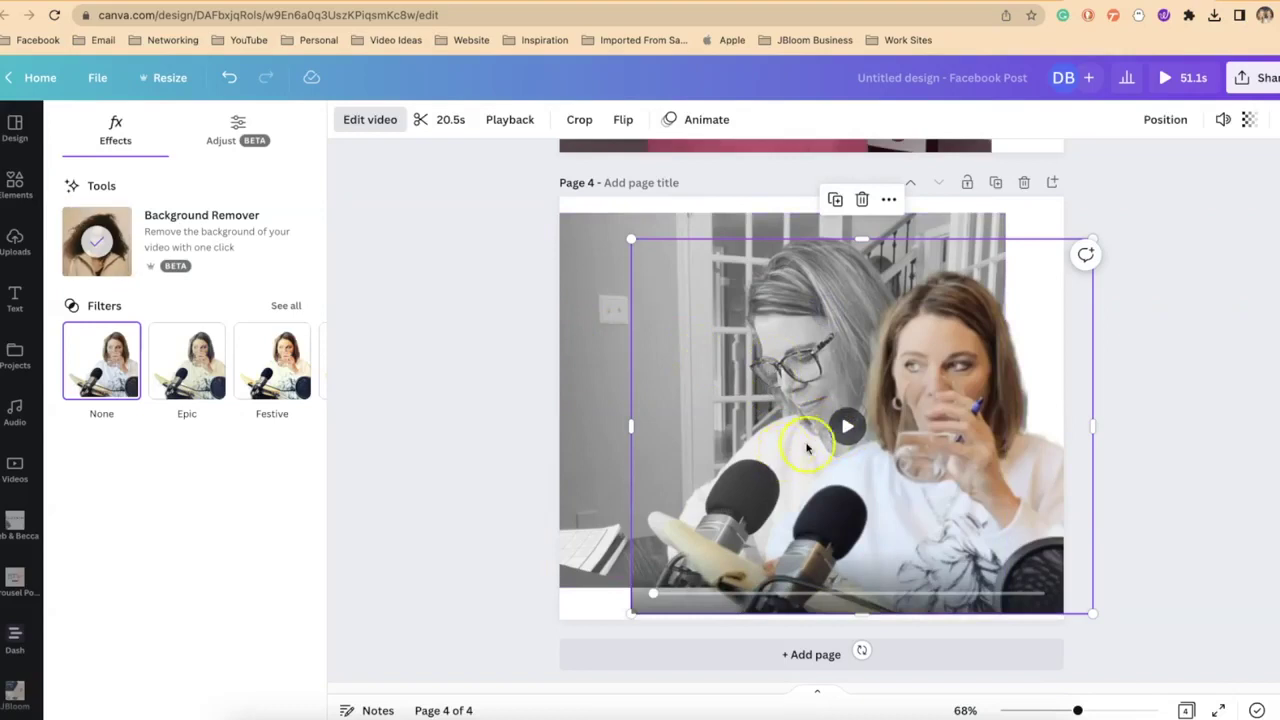
left_click(846, 426)
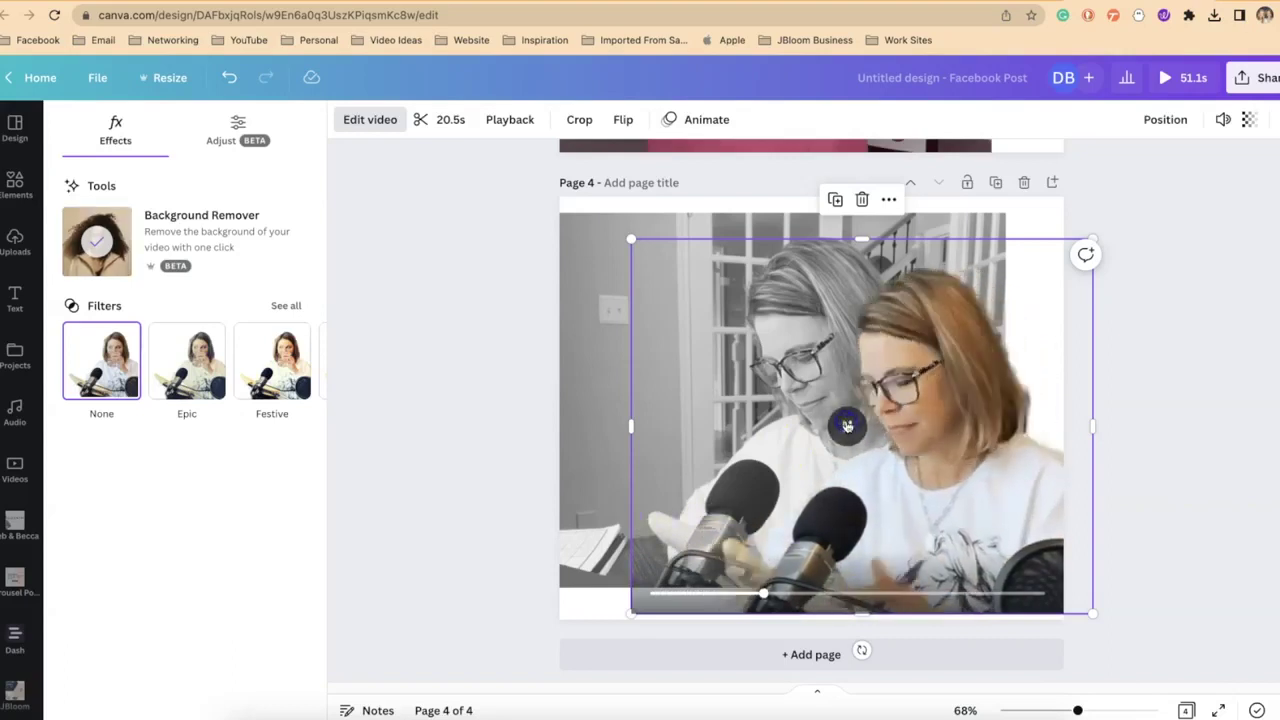
left_click_drag(963, 346, 869, 395)
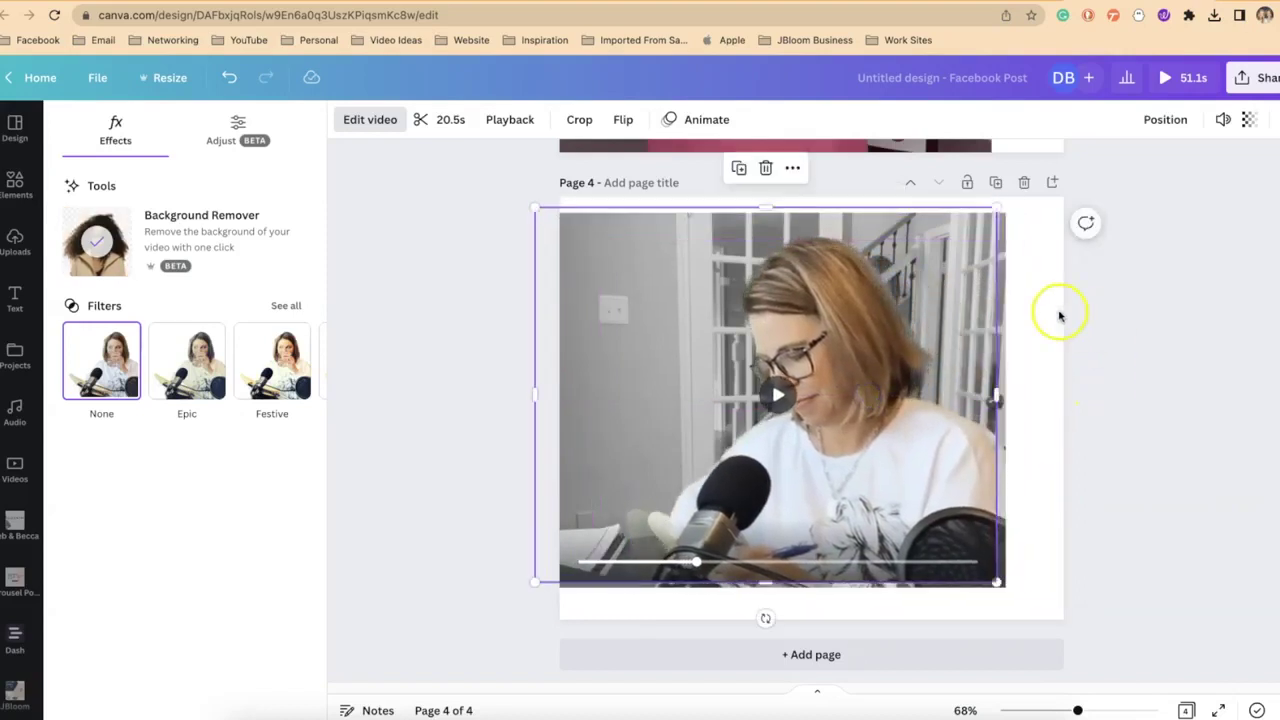
Step: Download only Page 4 as an MP4 video and open the file to check it
left_click(1250, 78)
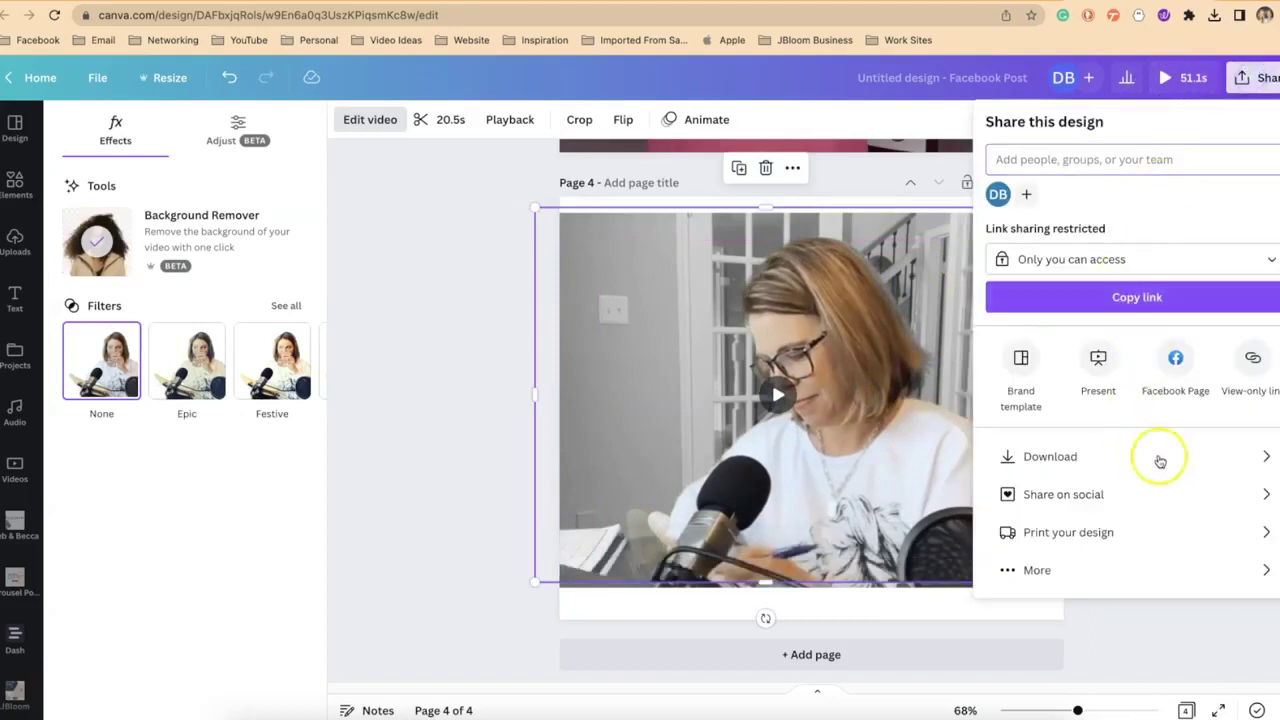
left_click(1248, 458)
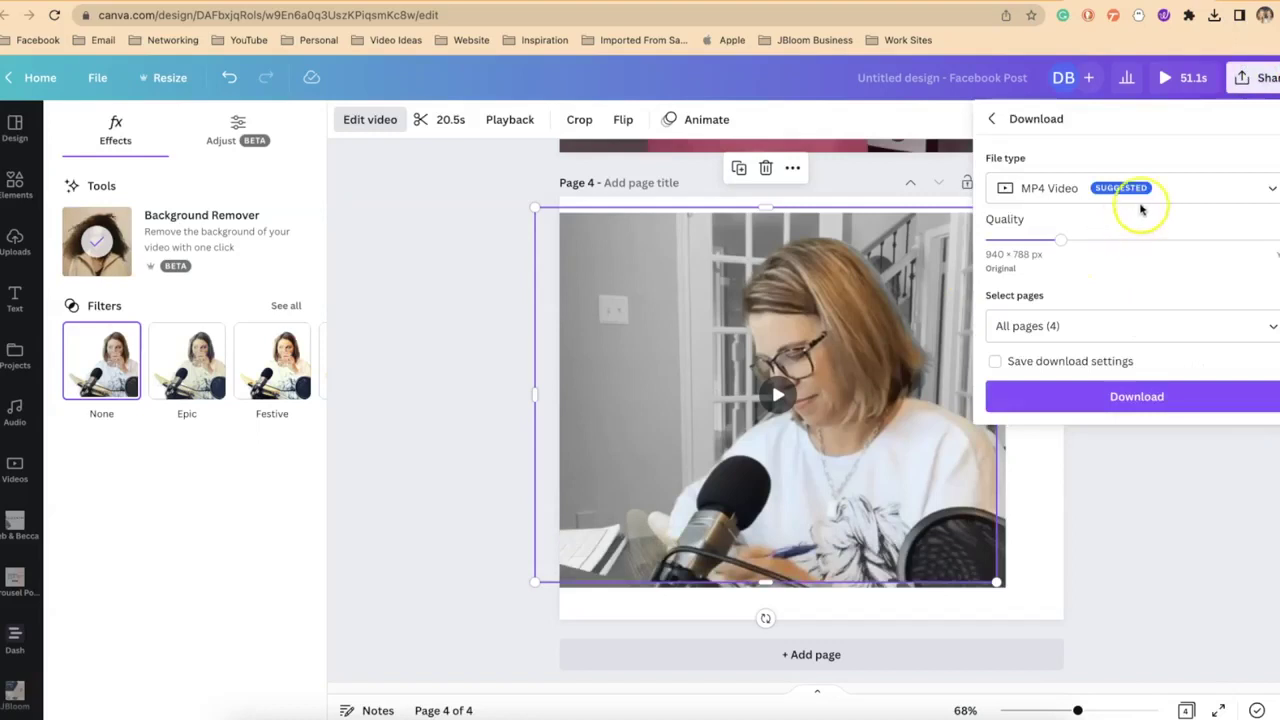
left_click(1273, 330)
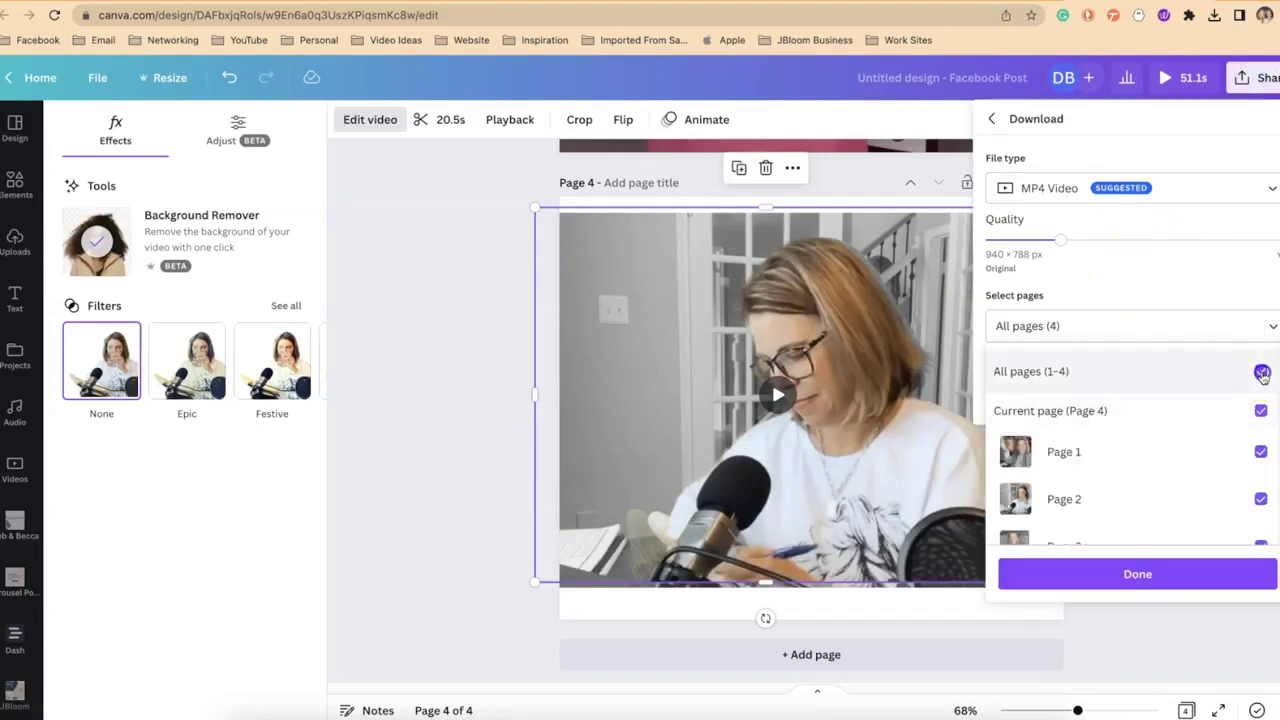
left_click(1260, 371)
scroll(1197, 497, "down", 2)
left_click(1261, 515)
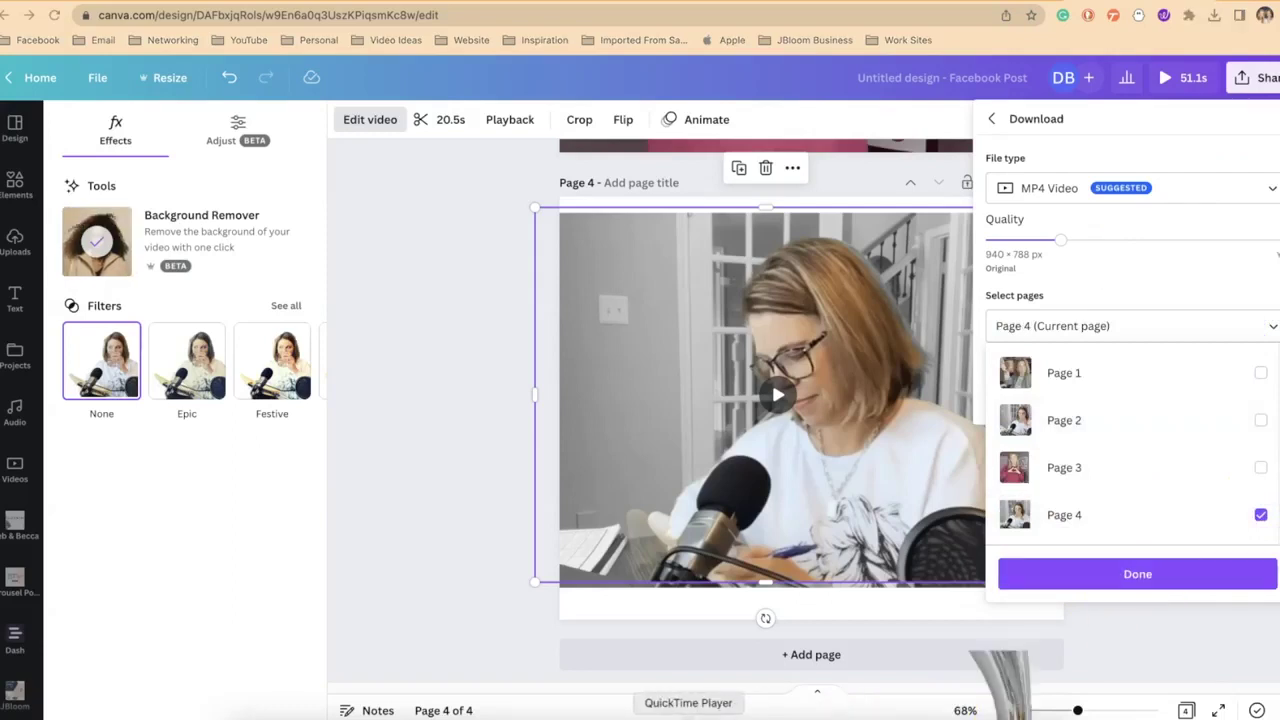
left_click(688, 714)
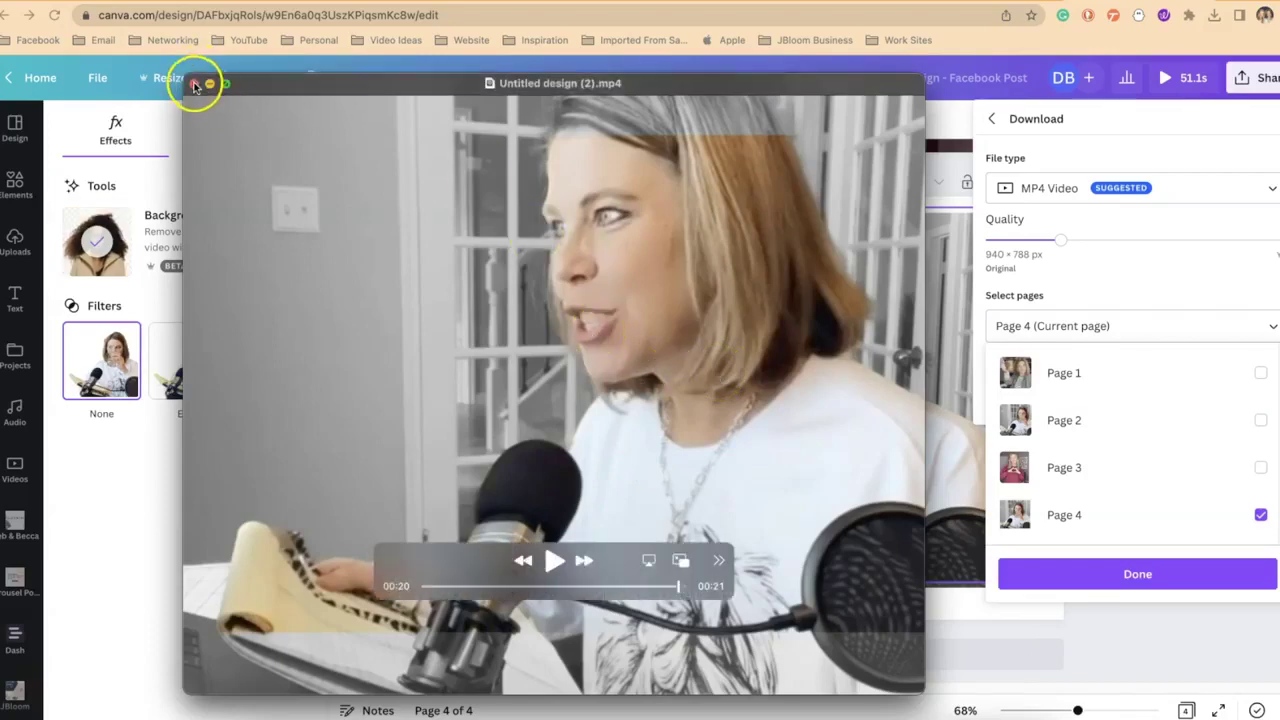
left_click(194, 84)
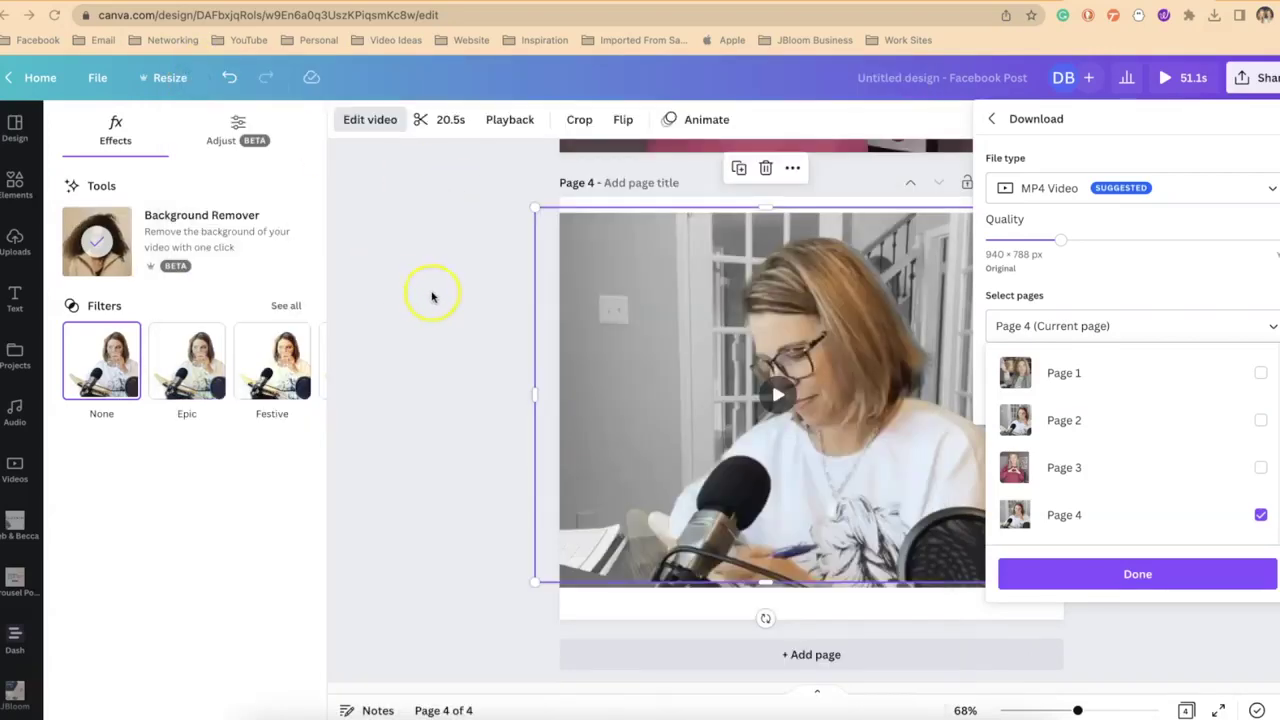
Step: Close the page list, Download and Share panels, scrolling back up to Page 1
left_click(992, 119)
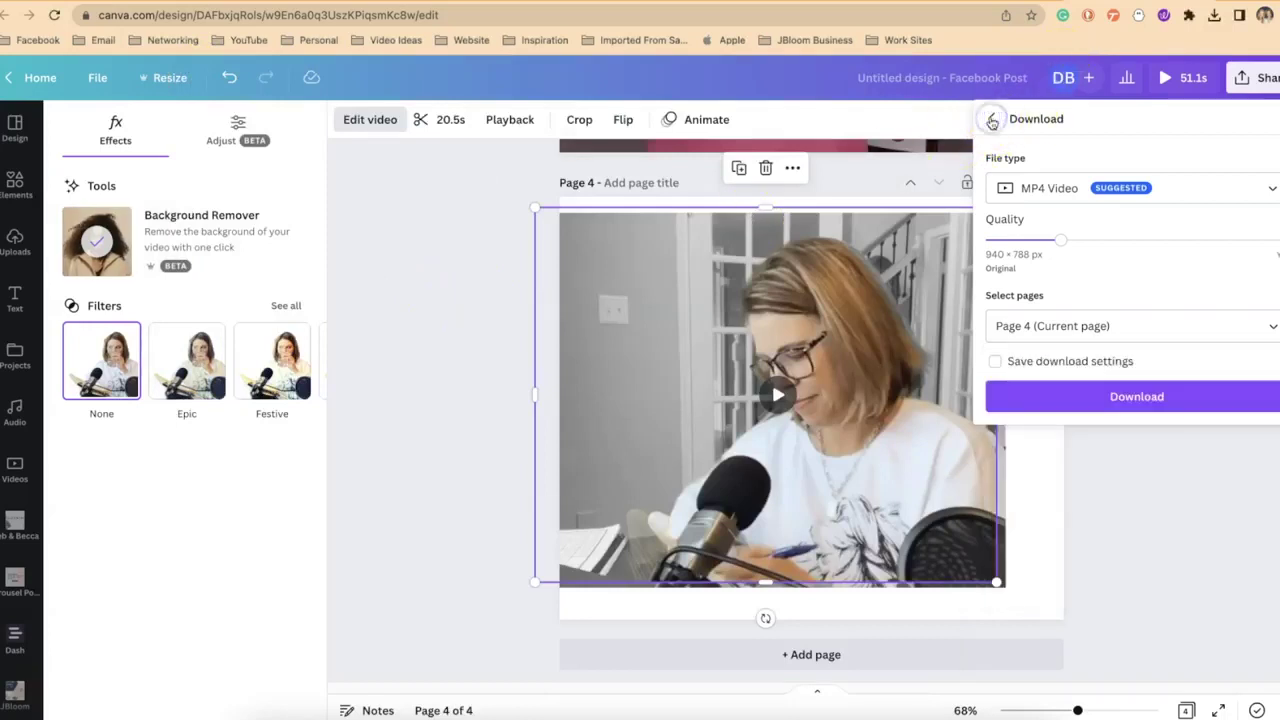
left_click(992, 119)
scroll(464, 248, "up", 5)
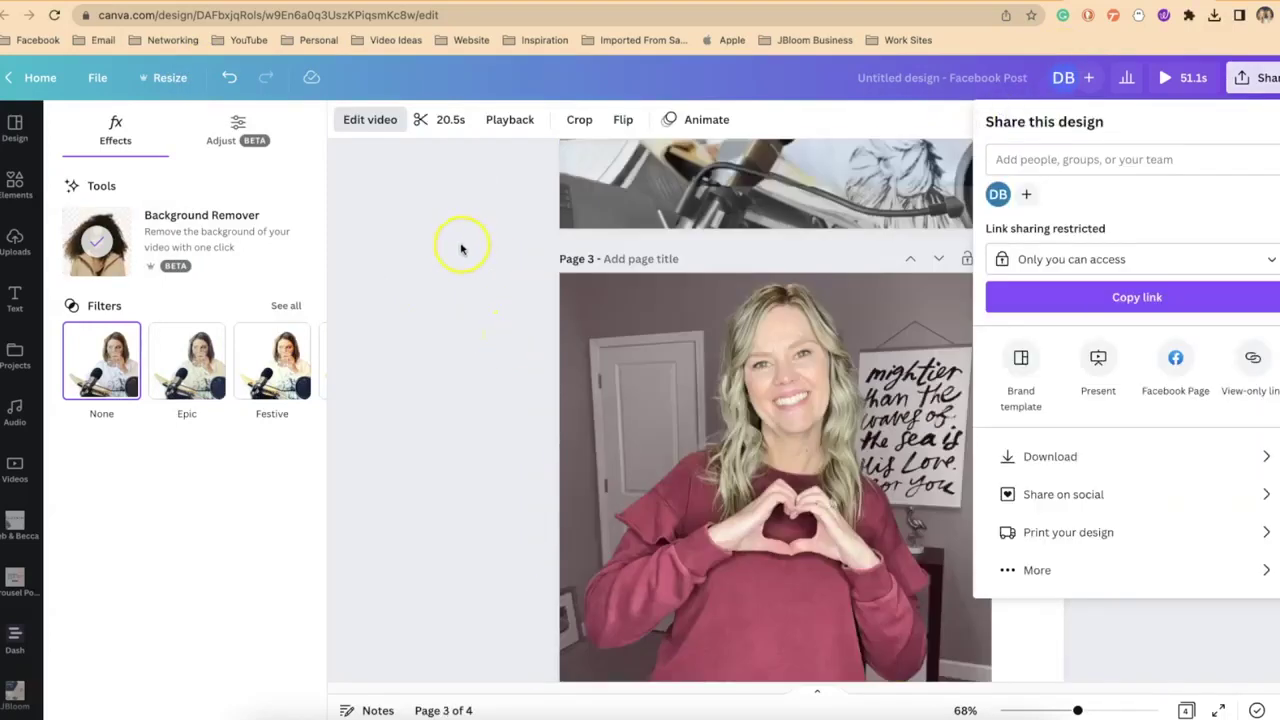
scroll(460, 250, "up", 10)
left_click(458, 262)
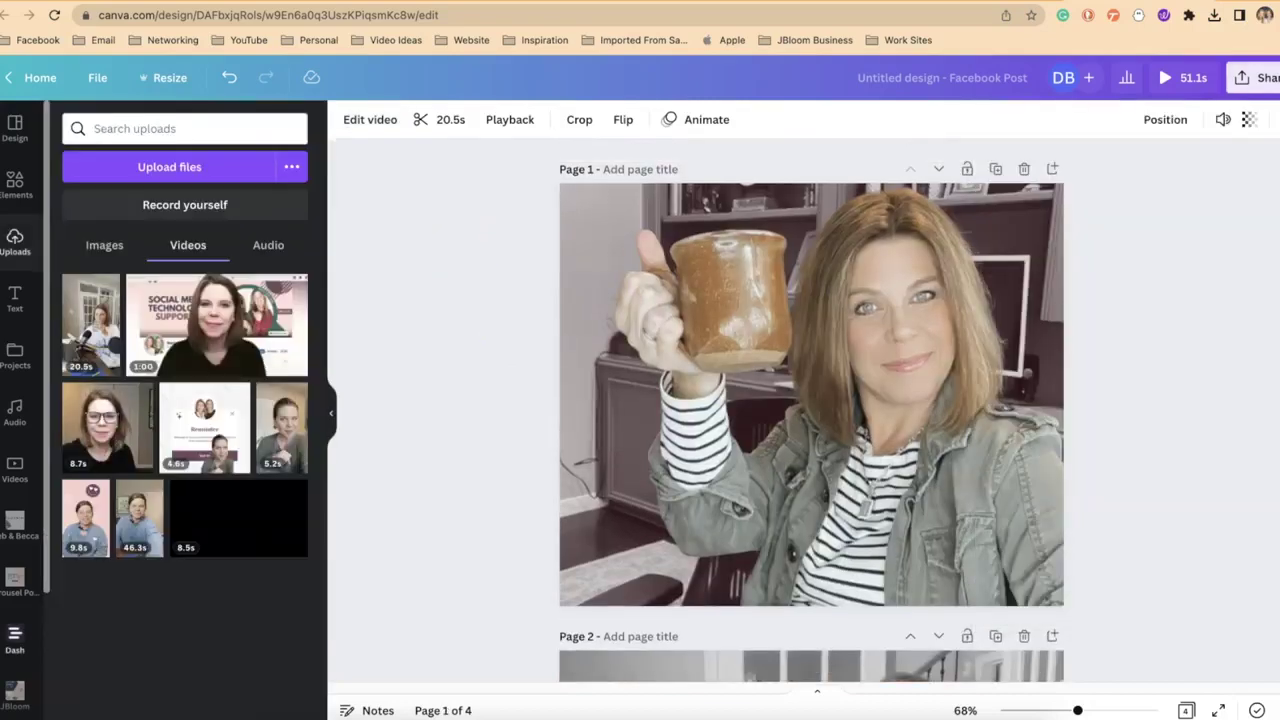